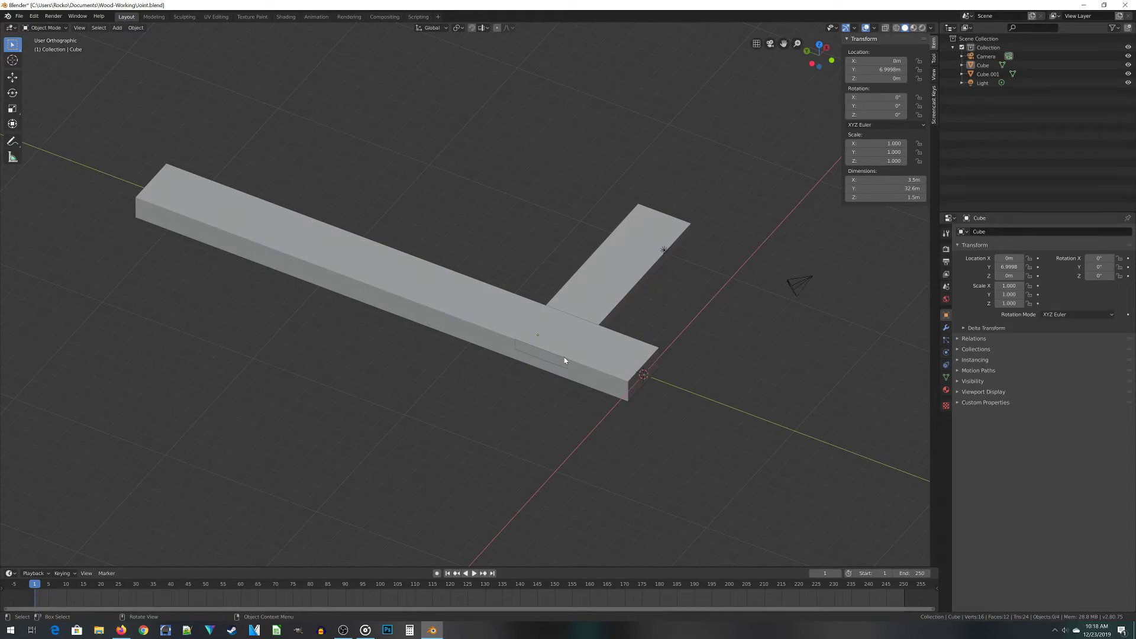
- Switch the viewport to Solid shading and orbit to look along the long beam
middle_click_drag(565, 360, 488, 346)
scroll(488, 346, "up", 3)
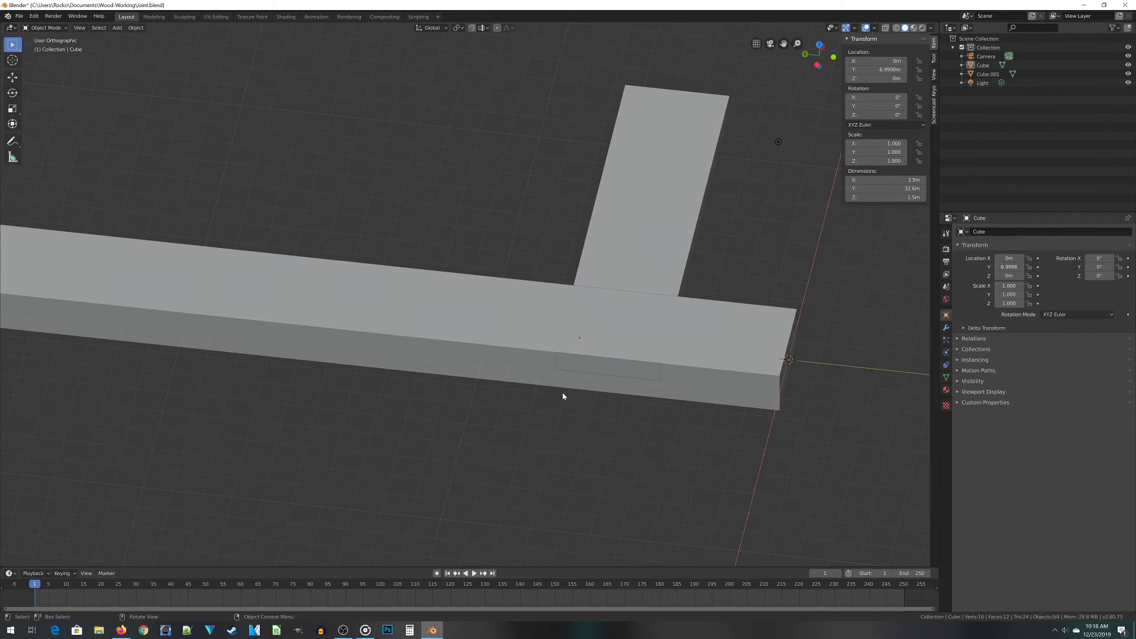
middle_click_drag(723, 358, 653, 396)
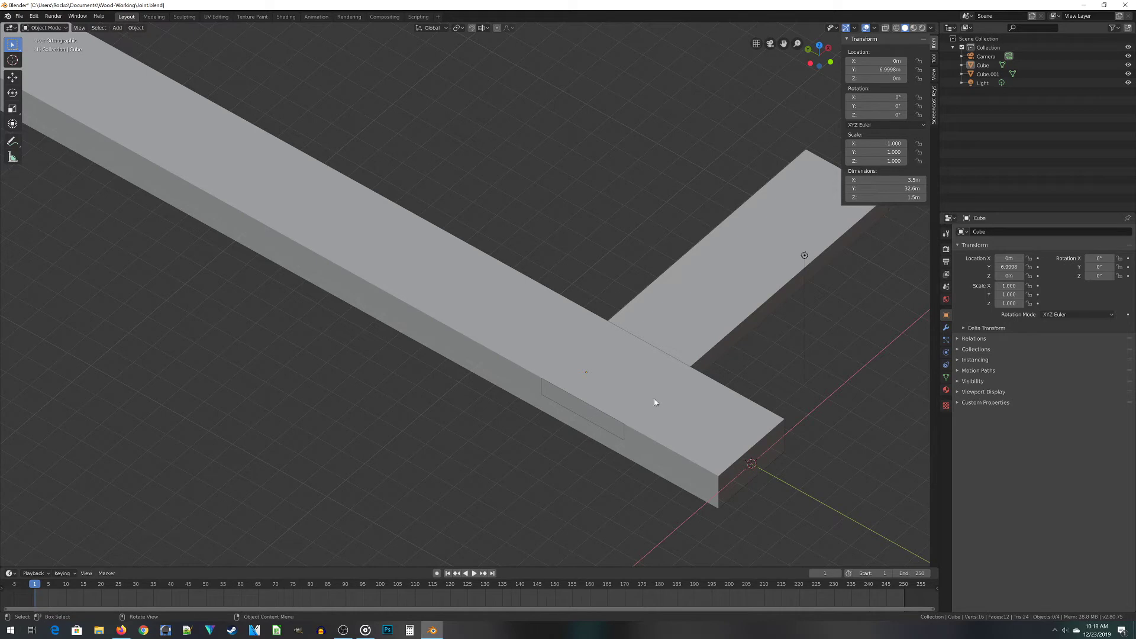
middle_click_drag(637, 415, 640, 368)
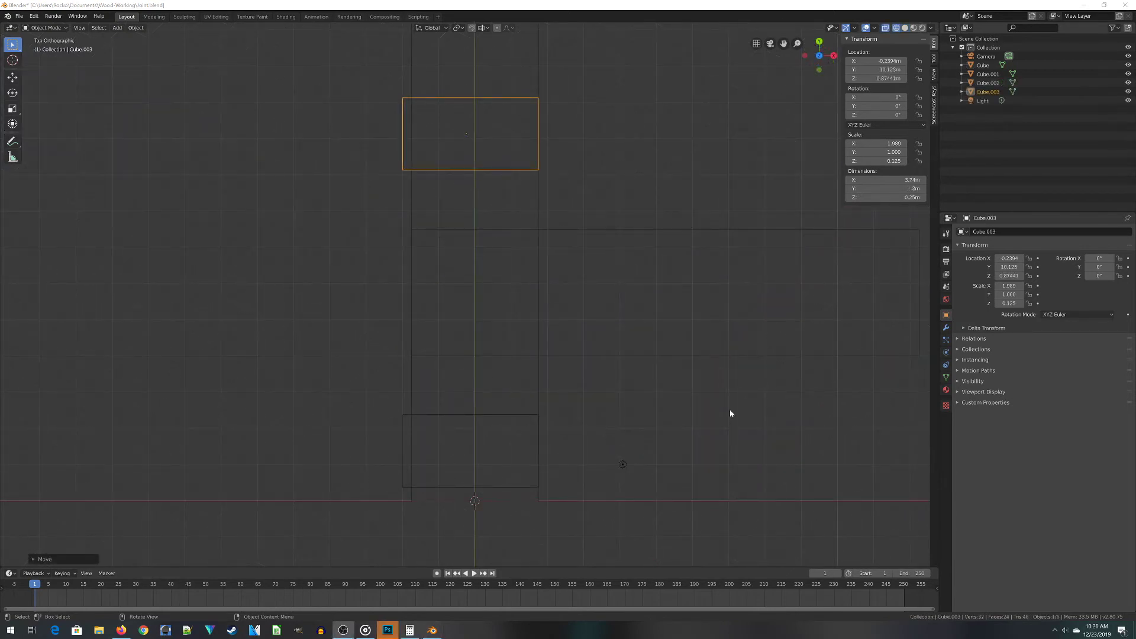
middle_click_drag(607, 453, 655, 362)
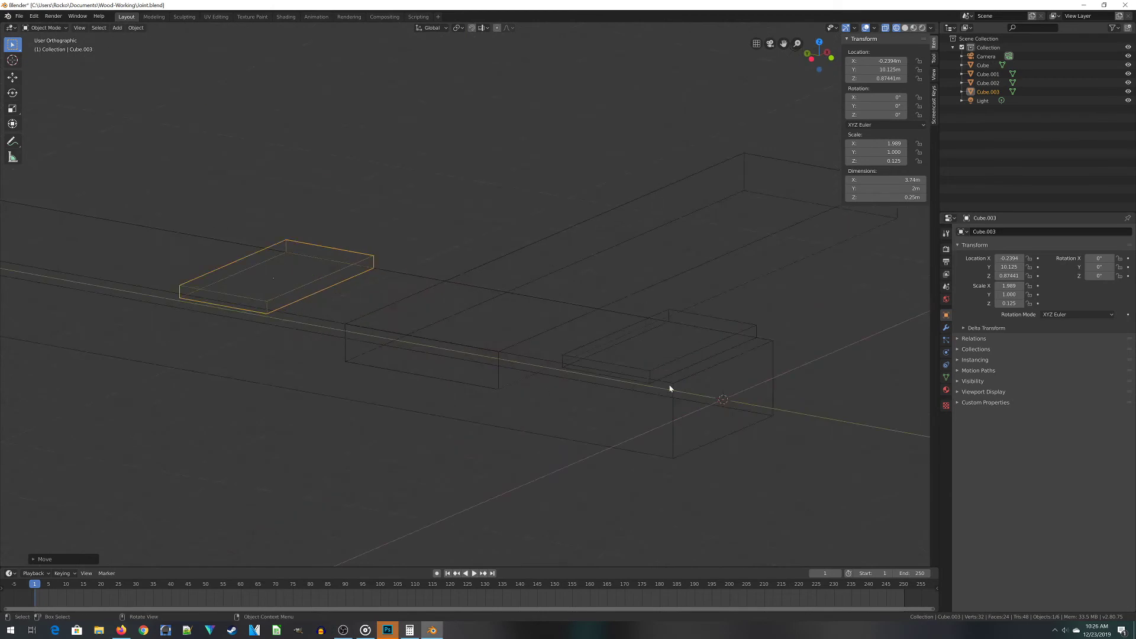
key("z")
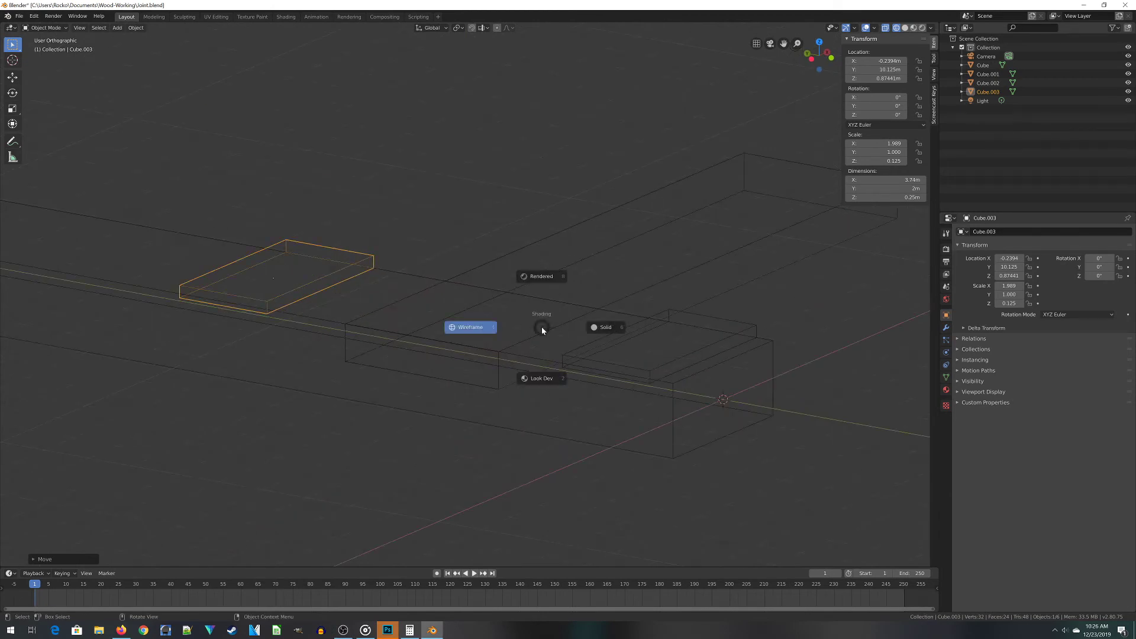
left_click(601, 324)
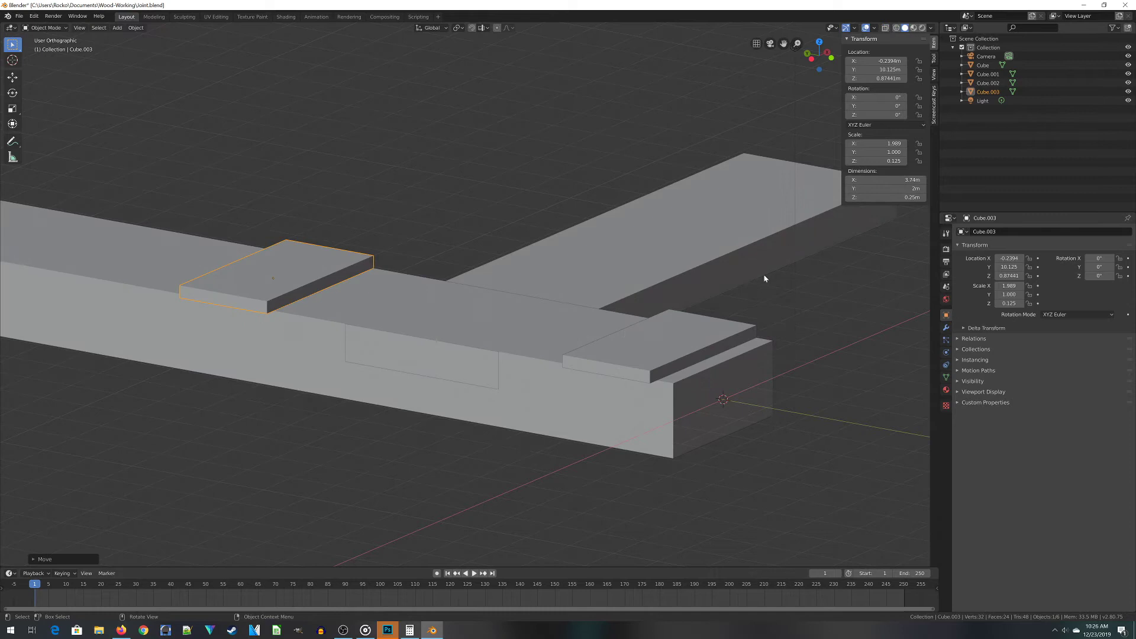
middle_click_drag(506, 371, 518, 397)
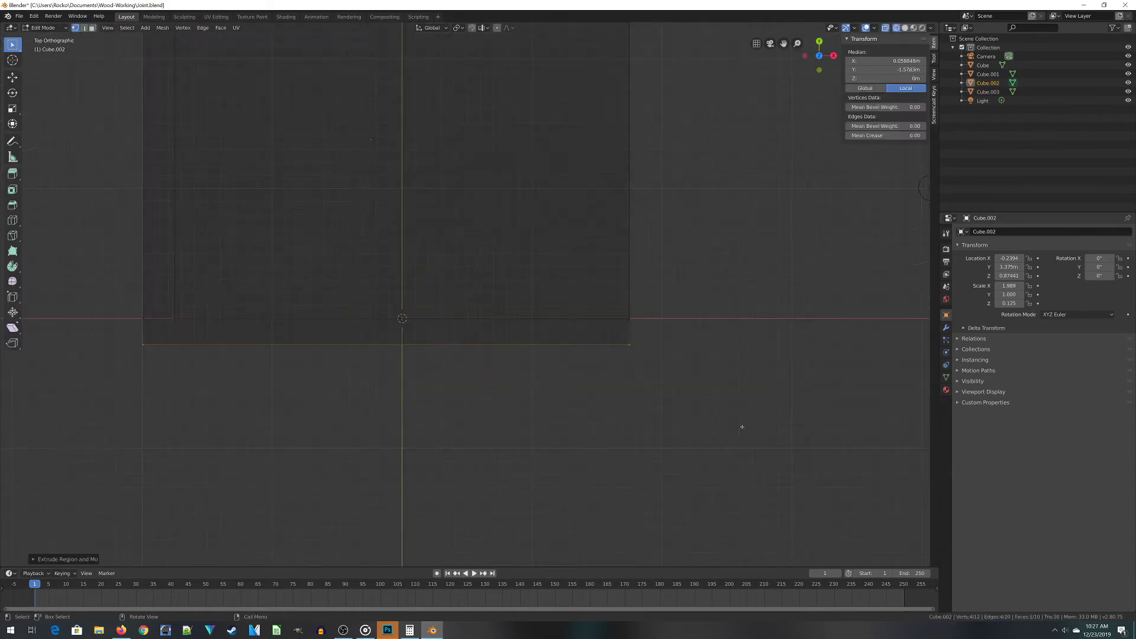
- Extrude the end block's bottom face downward and orbit around the T-joint to check it
middle_click_drag(740, 427, 507, 249)
key("KP_7")
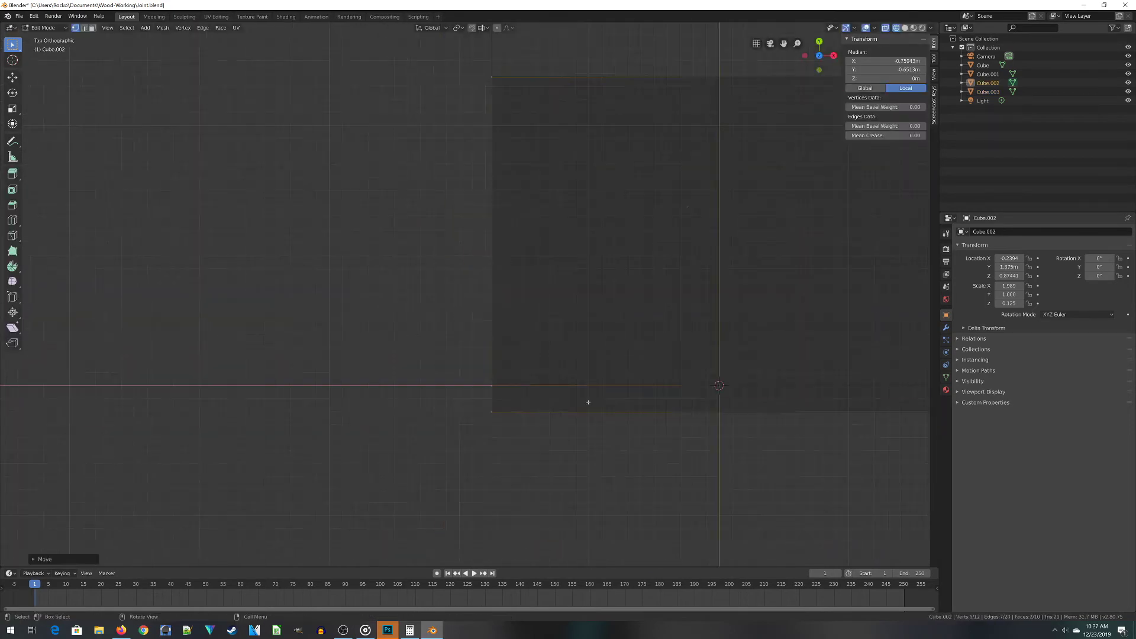
middle_click_drag(588, 399, 612, 404)
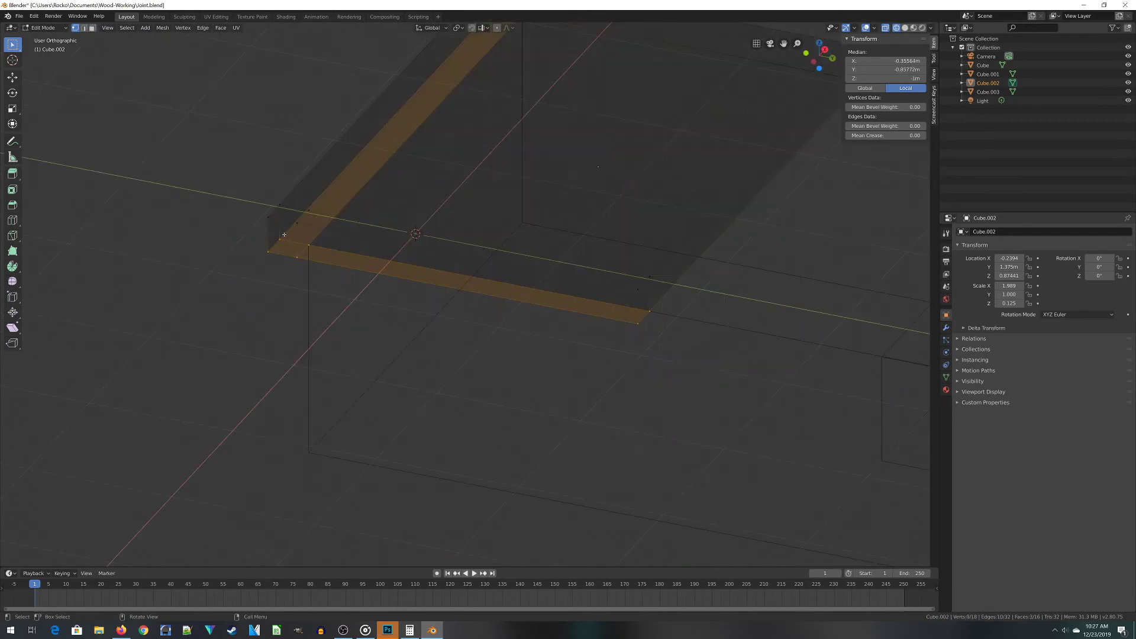
middle_click_drag(415, 331, 554, 346)
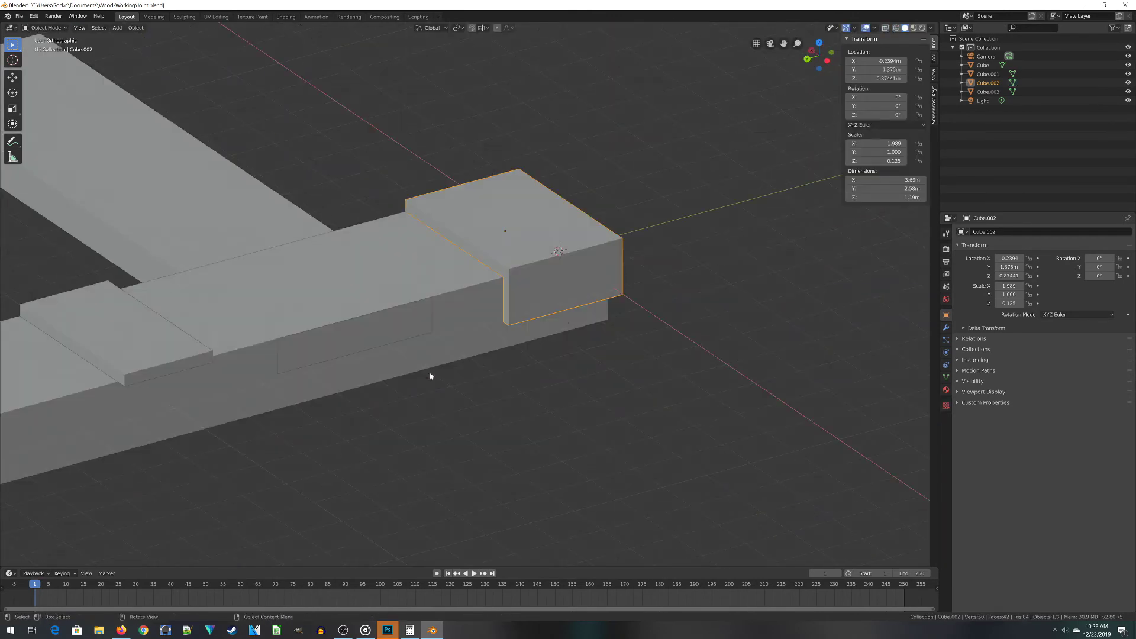
middle_click_drag(431, 376, 368, 380)
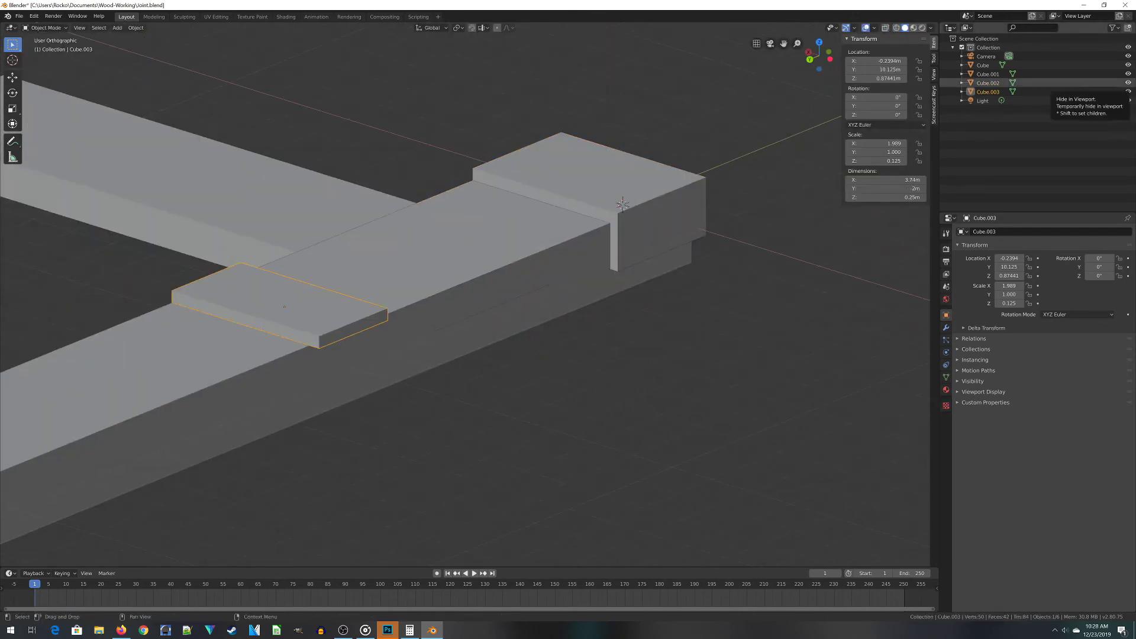
middle_click_drag(373, 451, 650, 202)
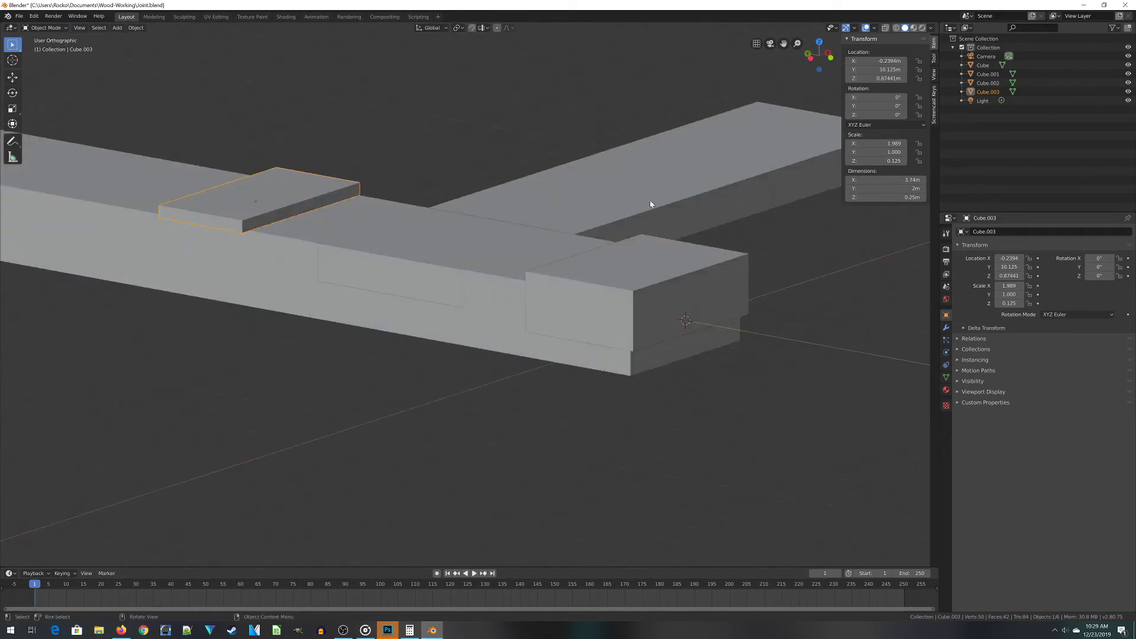
middle_click_drag(312, 358, 413, 362)
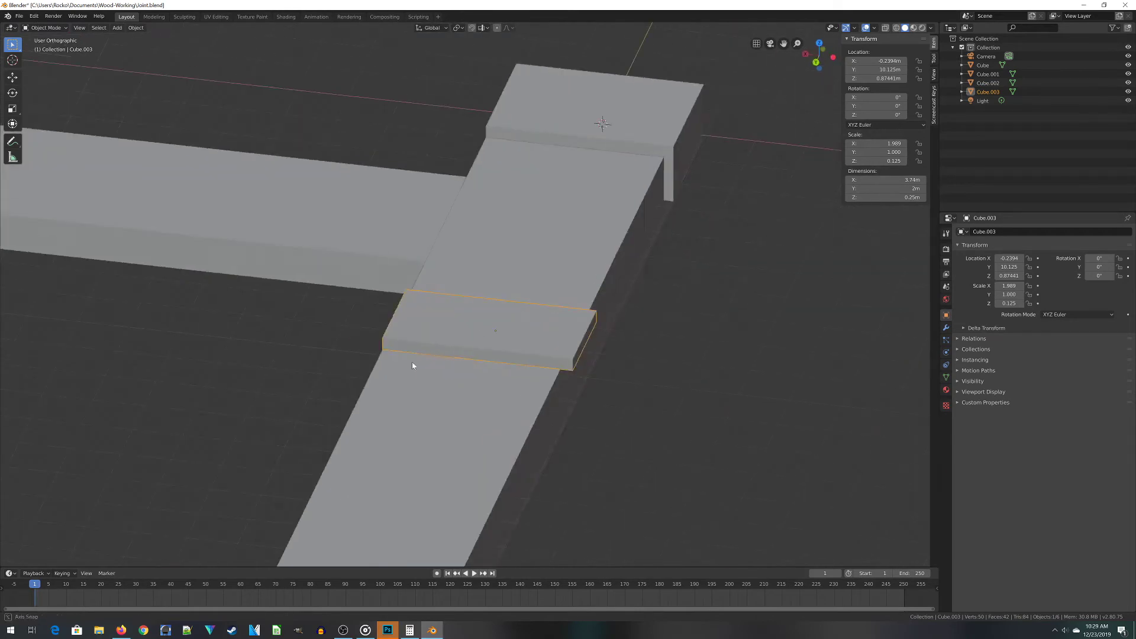
middle_click_drag(728, 454, 591, 438)
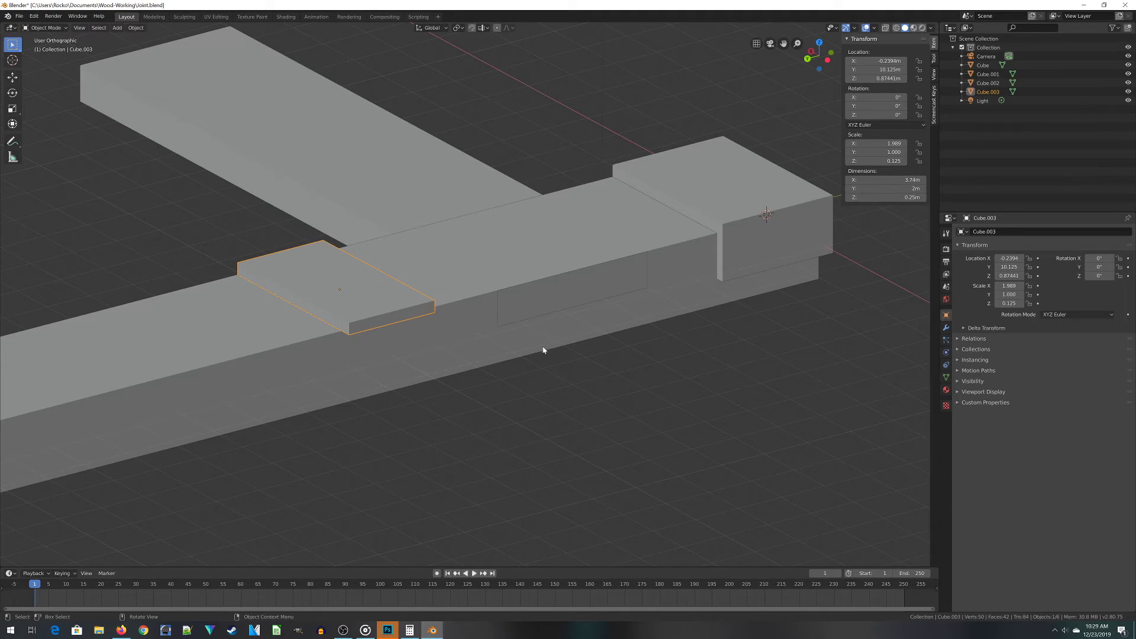
- In X-ray edit mode, box-select Cube.003's end face and extrude it straight down the beam's side
key("Tab")
key("alt+z")
middle_click_drag(543, 349, 414, 152)
key("b")
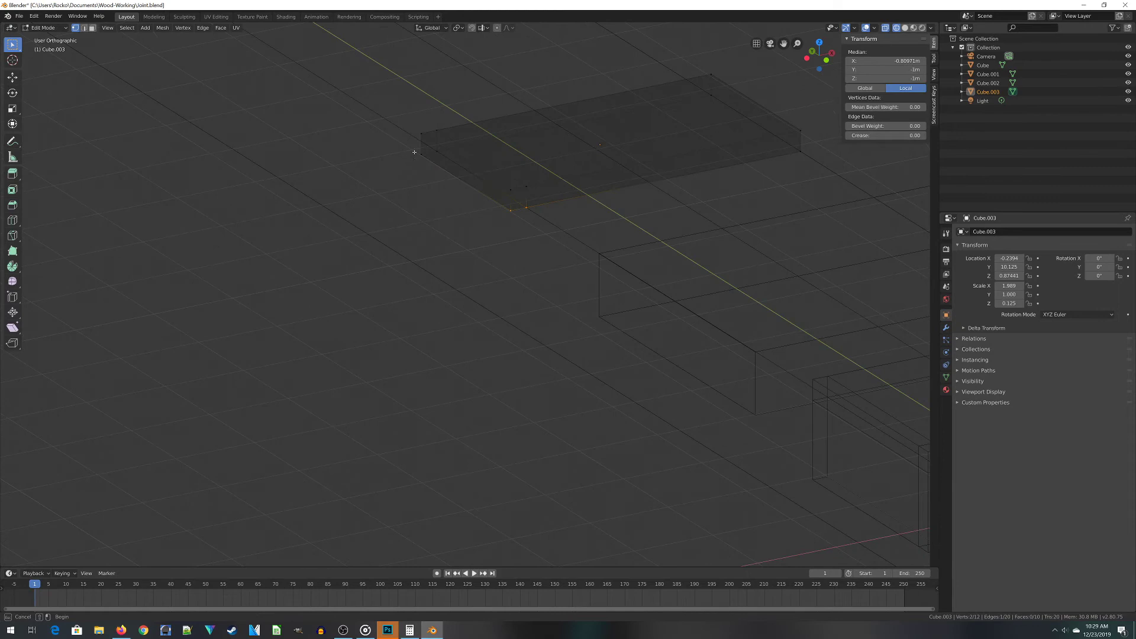
left_click_drag(414, 152, 532, 225)
key("e")
key("KP_1")
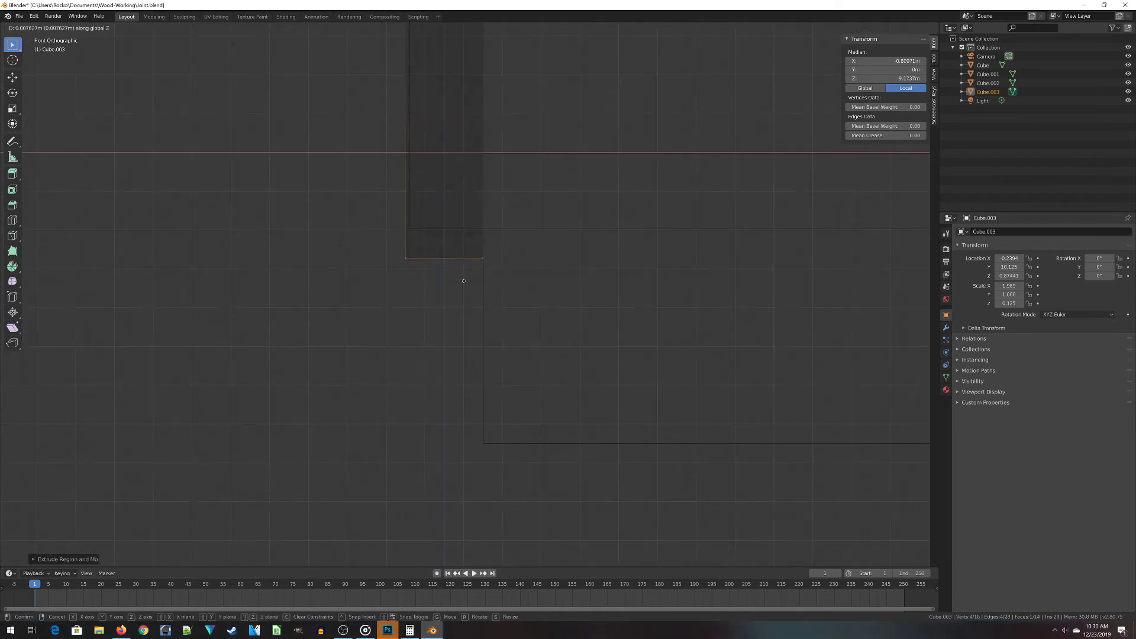
left_click(463, 281)
scroll(464, 280, "up", 2)
middle_click_drag(449, 431, 462, 326)
key("Tab")
key("alt+z")
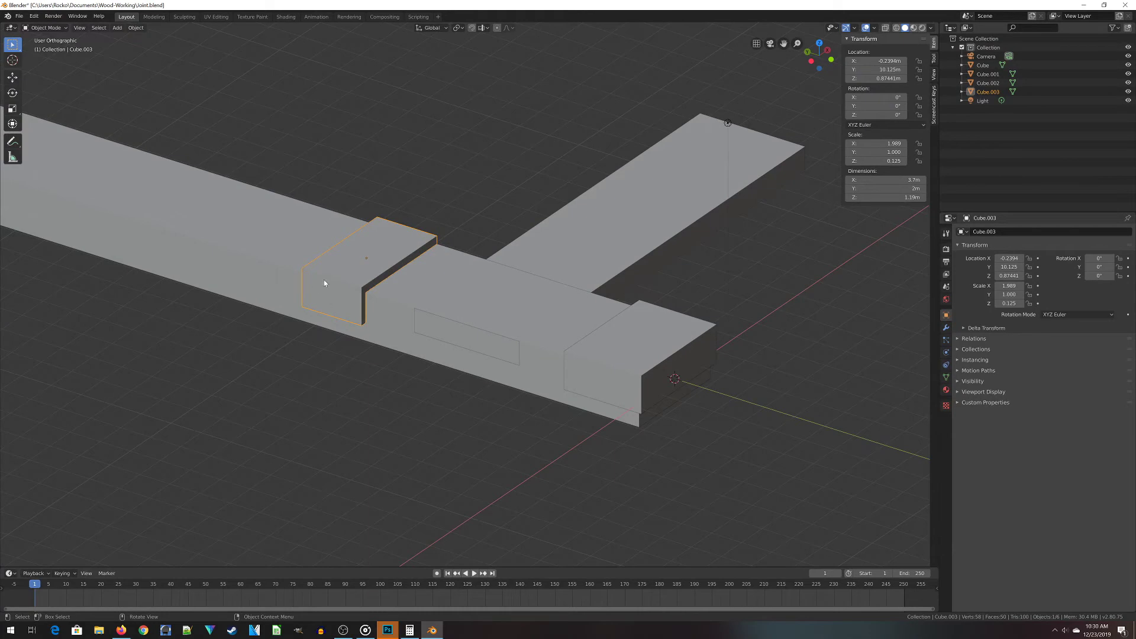
- Join the slab into the end block Cube.002 with Ctrl+J
left_click(628, 367, "shift")
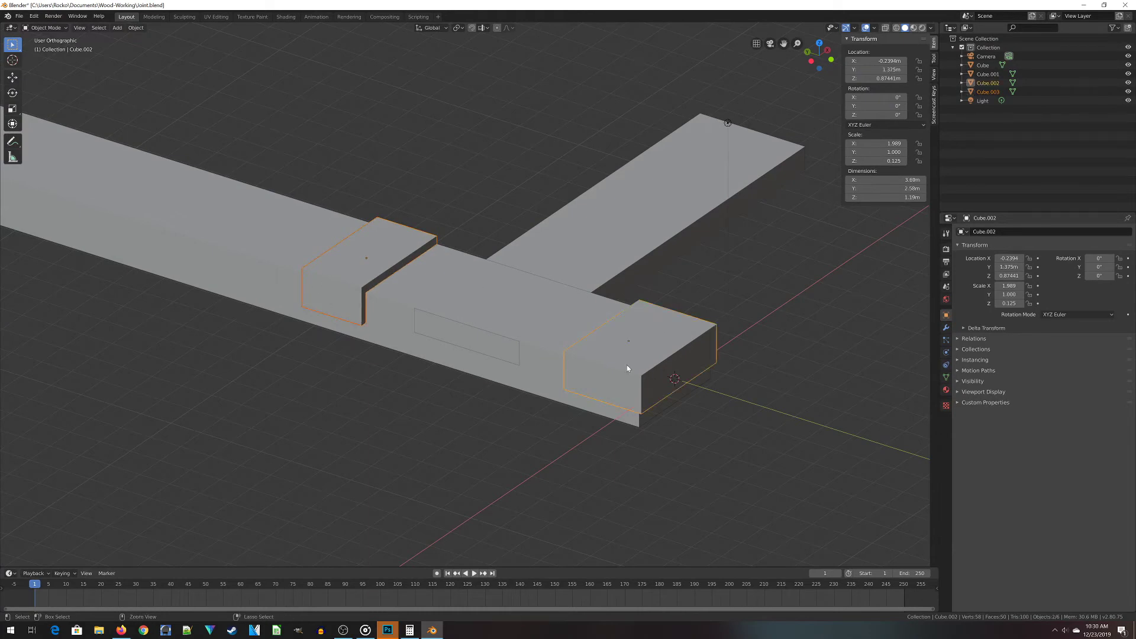
key("ctrl+j")
scroll(627, 365, "up", 3)
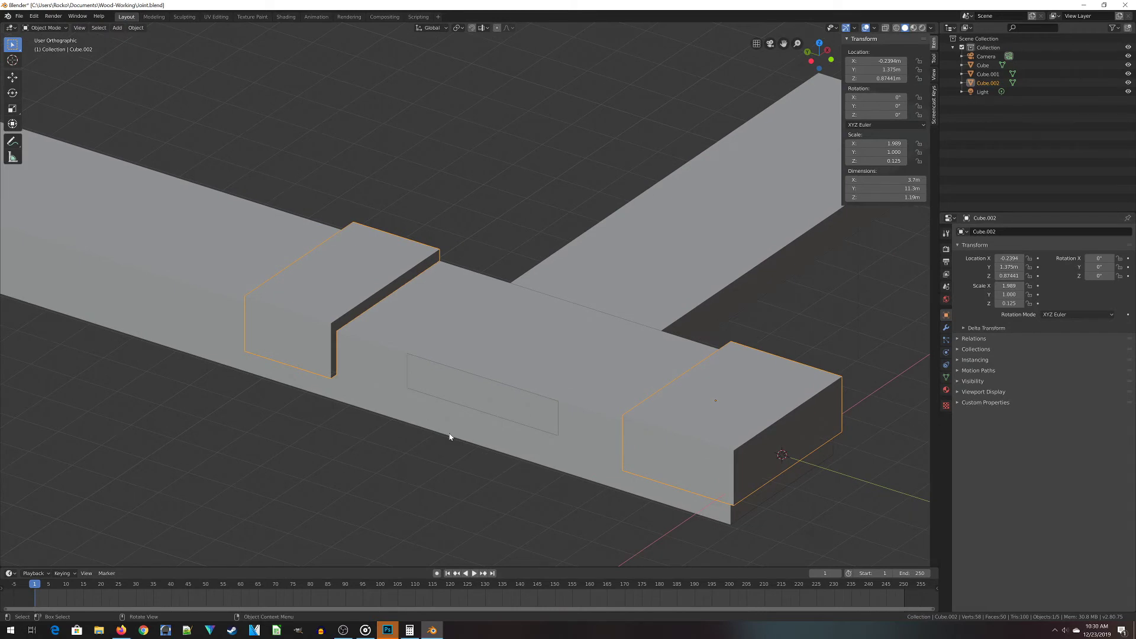
- In front view wireframe edit mode, select the vertices along the block's left edge
key("KP_1")
key("Tab")
scroll(521, 468, "up", 4)
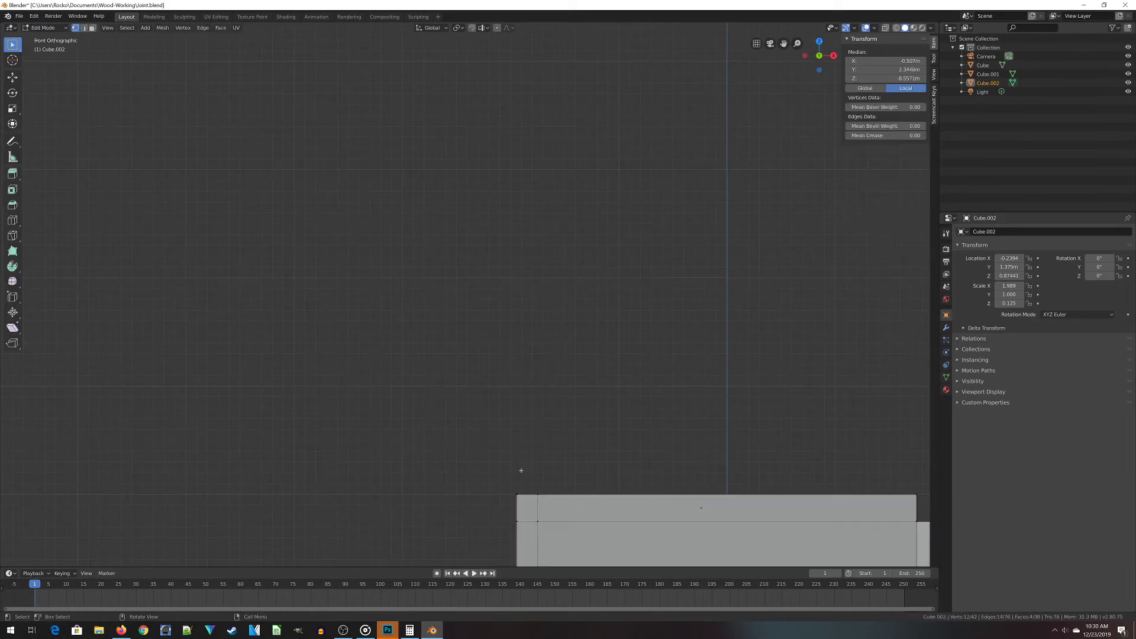
key("z")
left_click(472, 471)
middle_click_drag(474, 469, 521, 216, "shift")
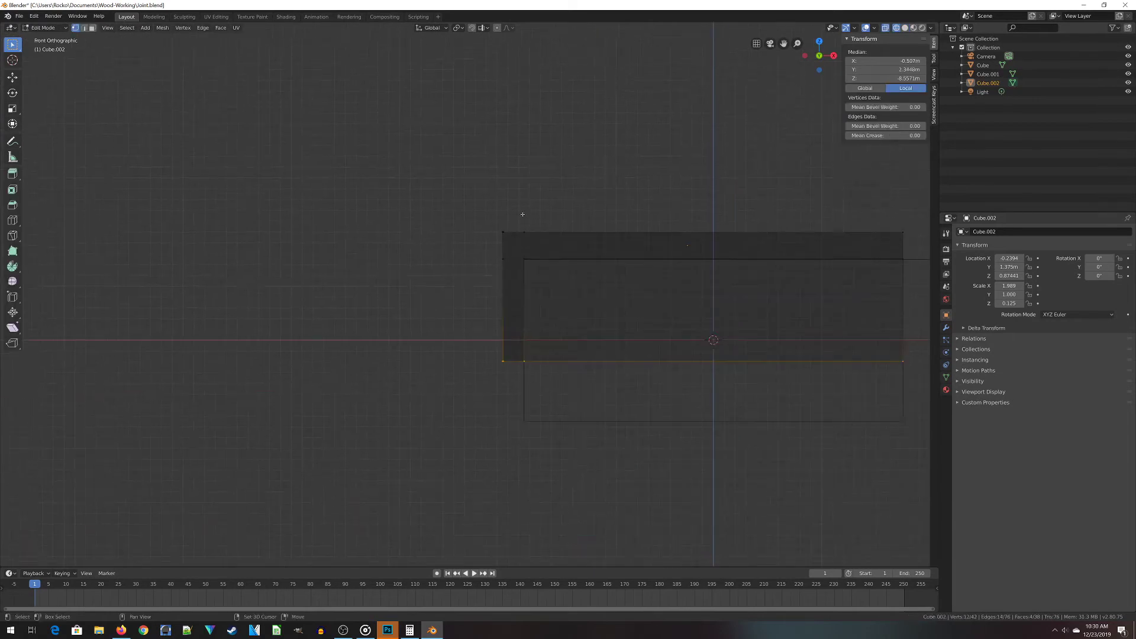
key("alt+a")
scroll(553, 116, "up", 5)
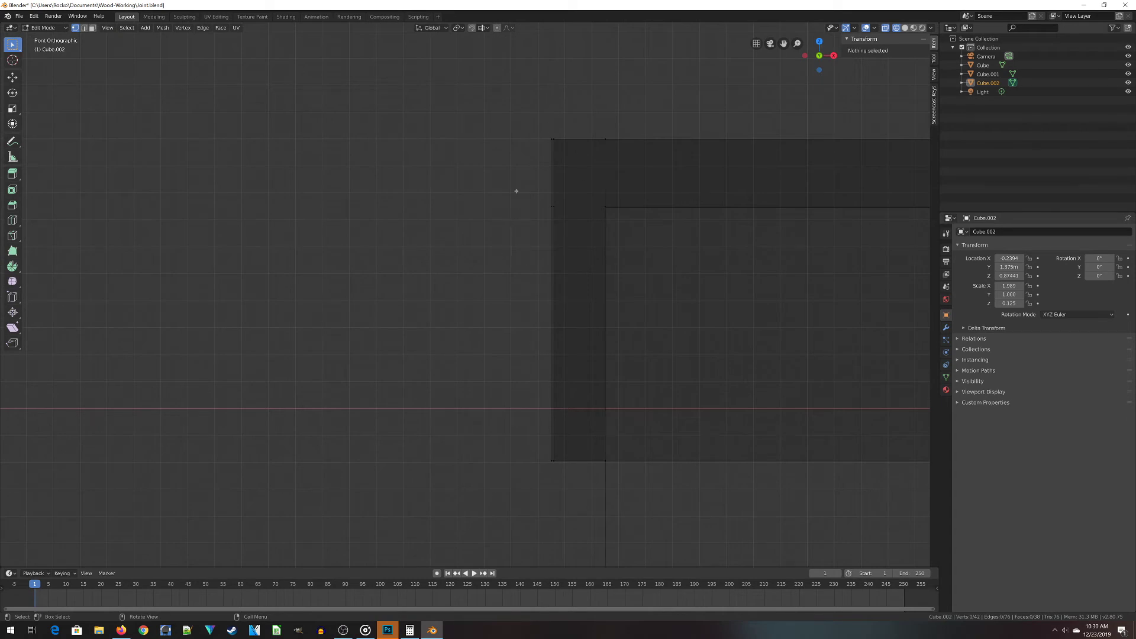
left_click_drag(500, 103, 563, 539)
scroll(453, 374, "down", 2)
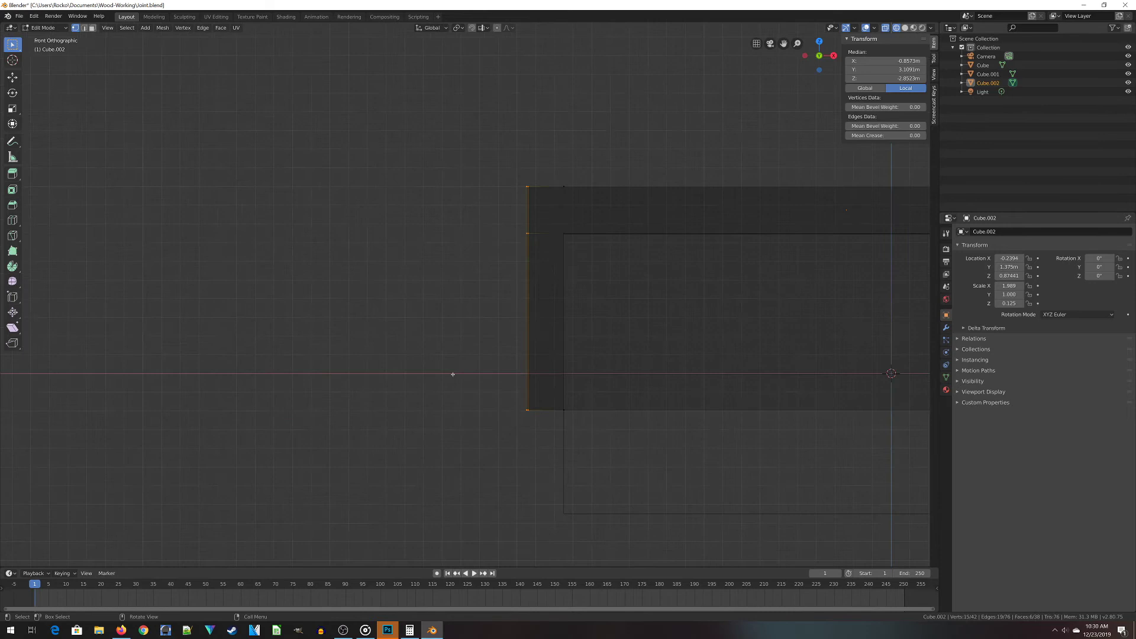
- From top view, scale the selected vertices to 0 on X to align them
key("KP_7")
scroll(541, 411, "down", 3)
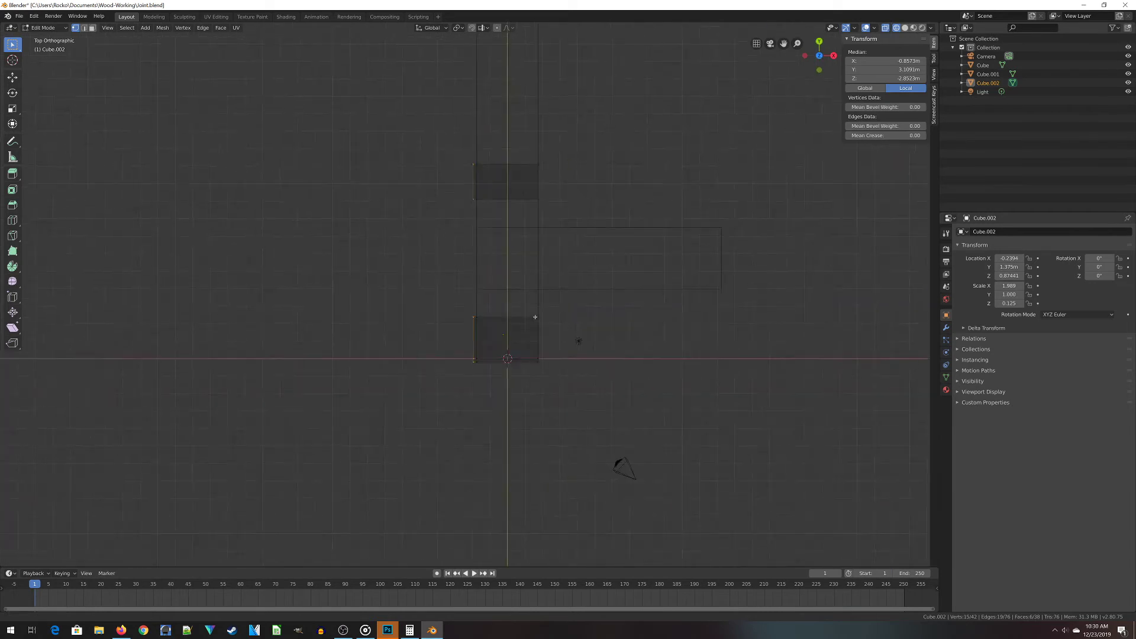
scroll(574, 343, "up", 3)
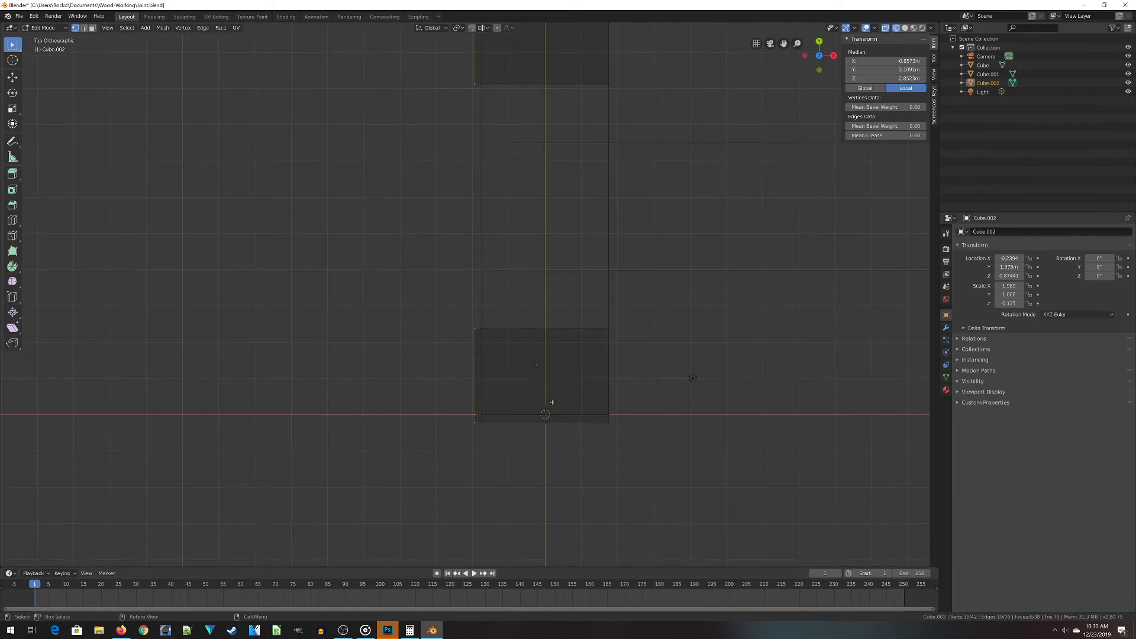
key("s")
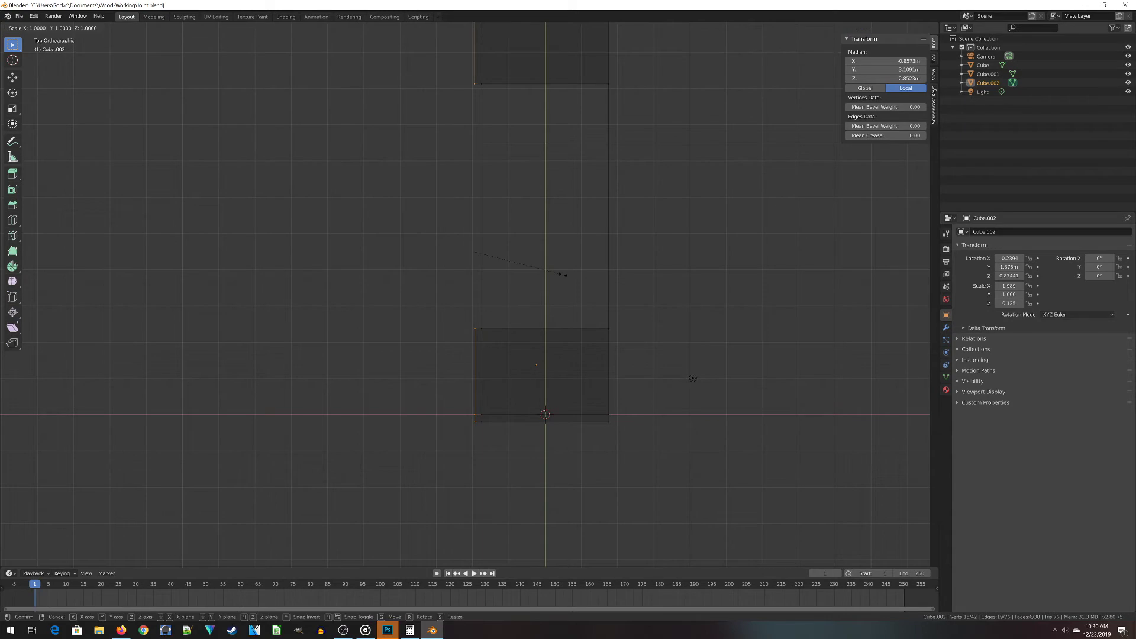
type("x")
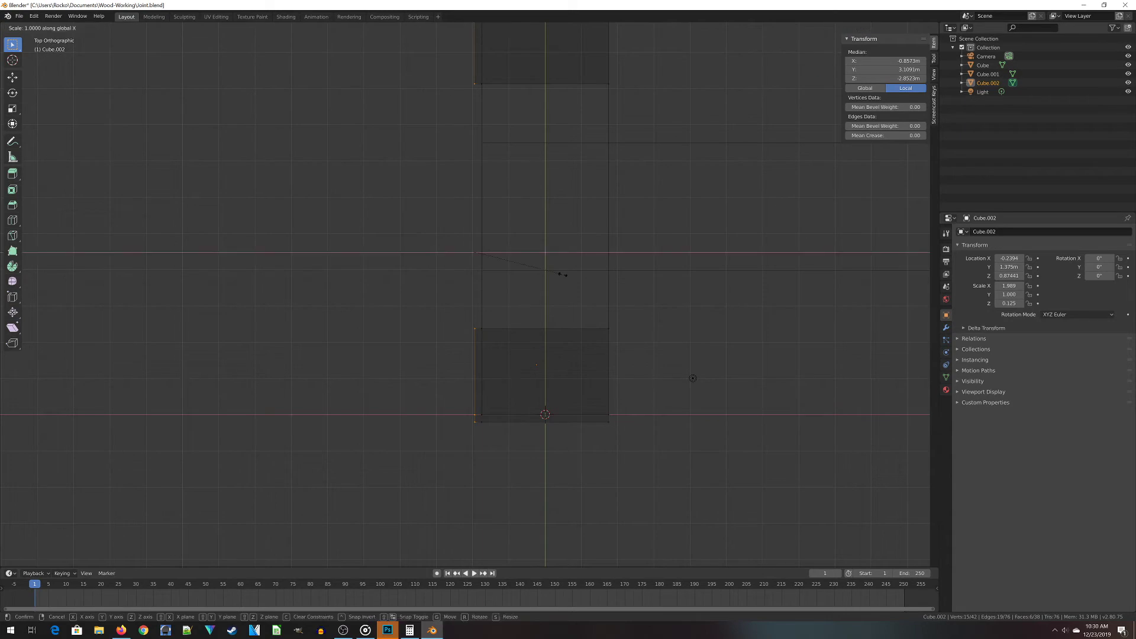
type("0")
key("Return")
scroll(489, 312, "up", 2)
scroll(438, 267, "down", 2)
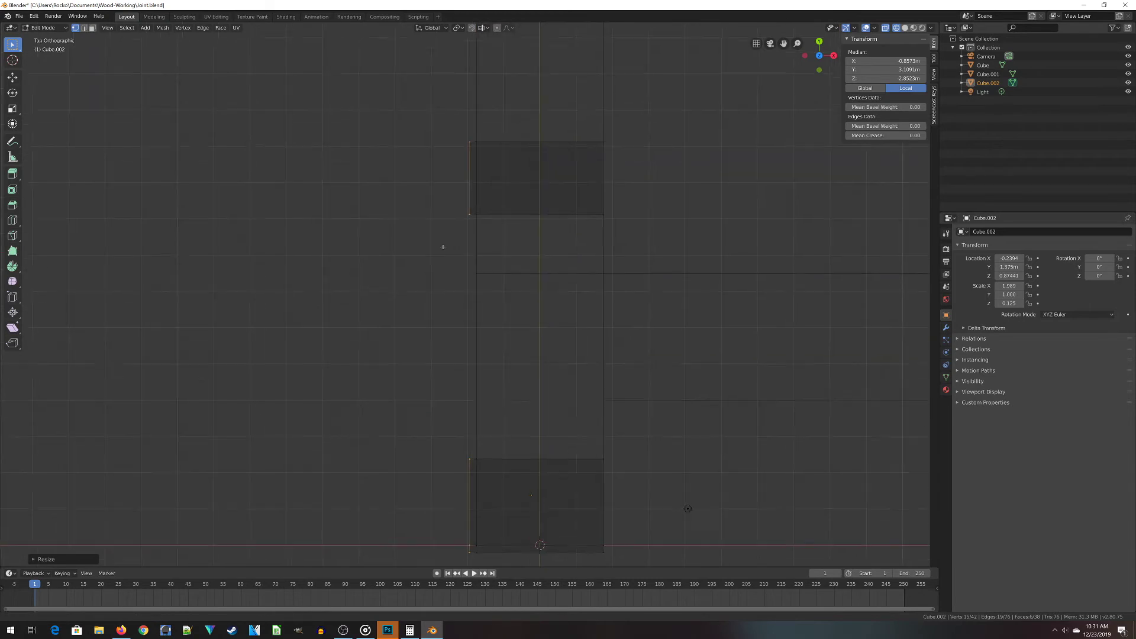
- Select the vertices along the block's bottom edge in front view
middle_click_drag(499, 503, 698, 165, "alt")
scroll(332, 378, "up", 6)
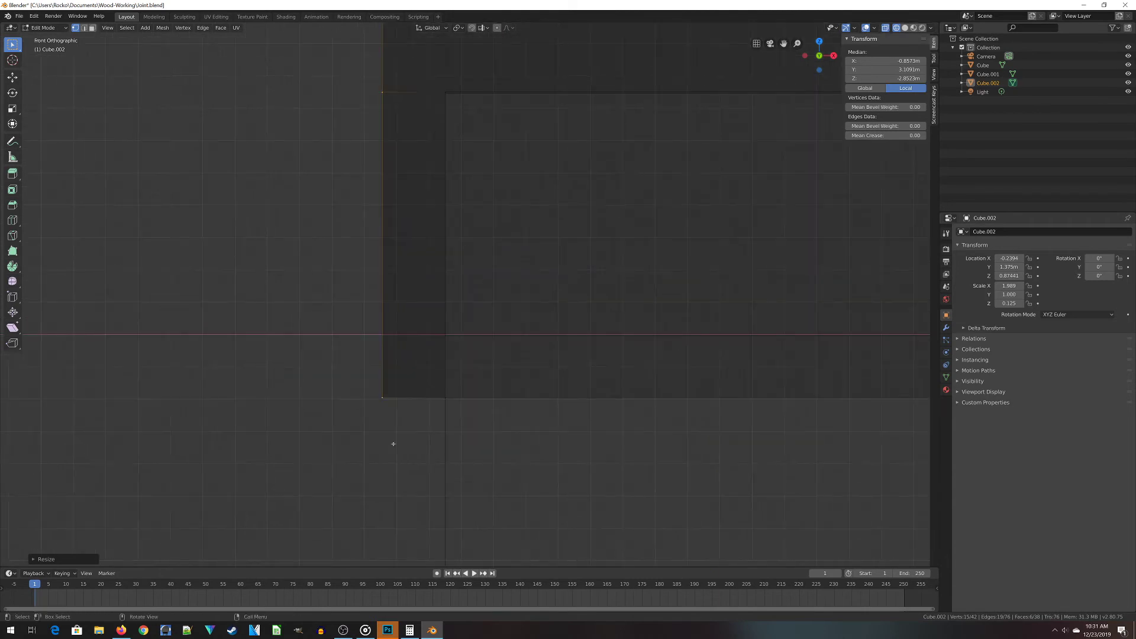
left_click_drag(338, 355, 538, 444)
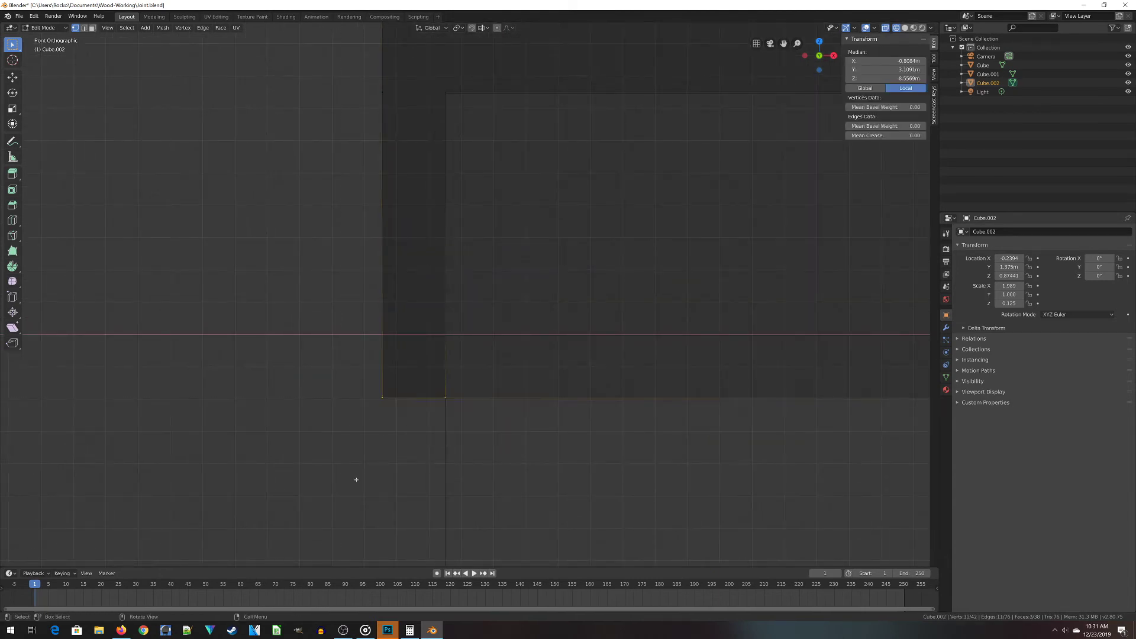
key("s")
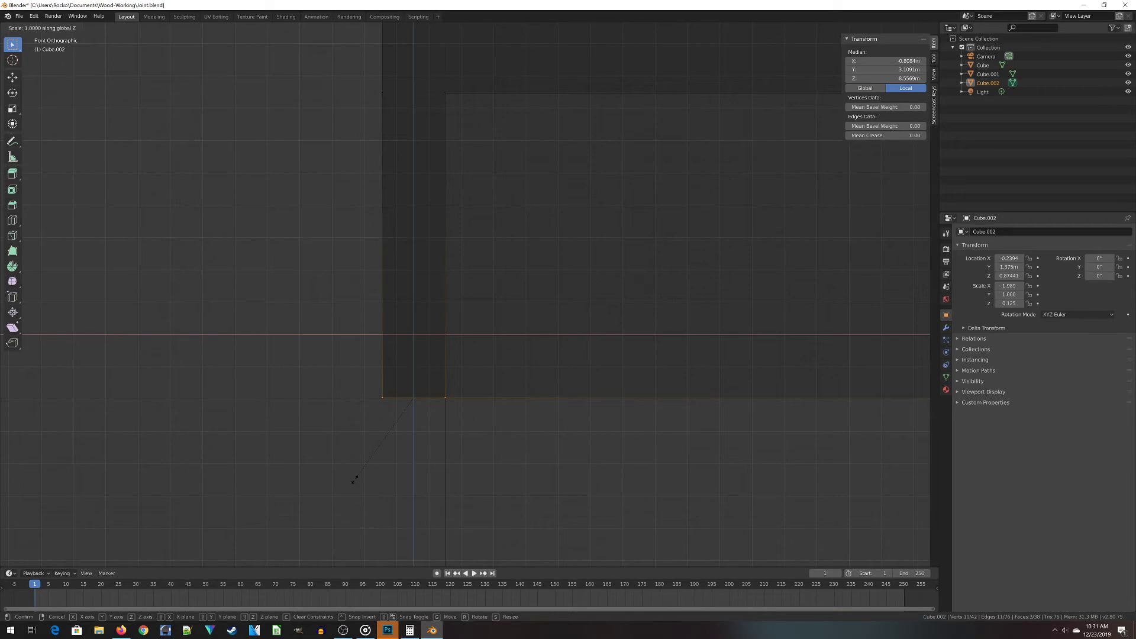
left_click(355, 479)
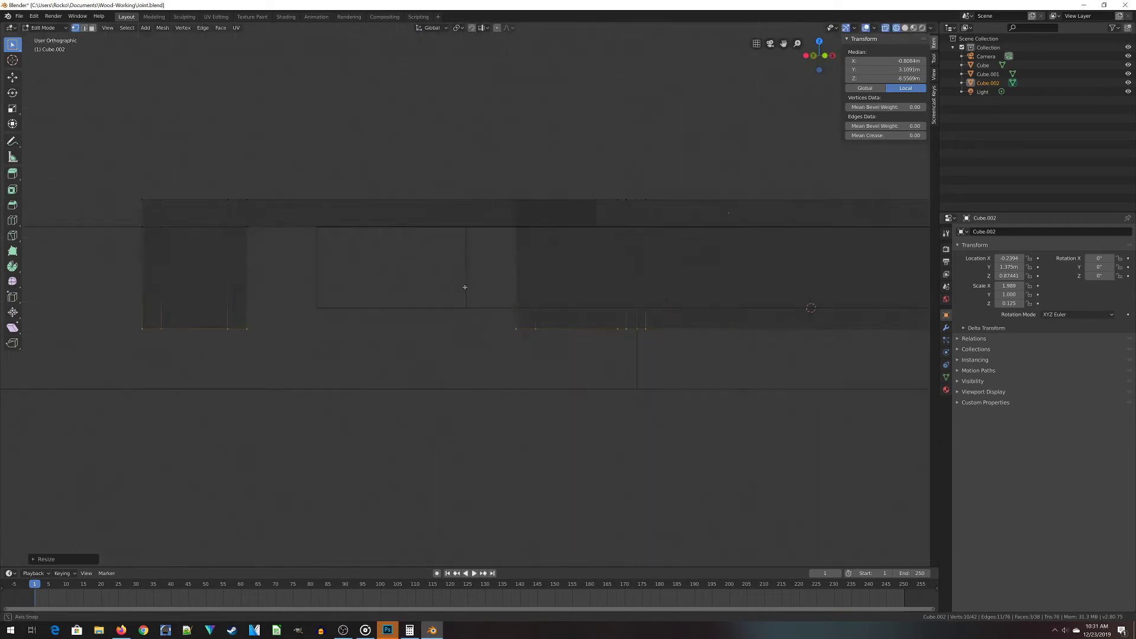
- Inspect the mesh from an overhead angle and then the right side view
middle_click_drag(465, 287, 441, 305)
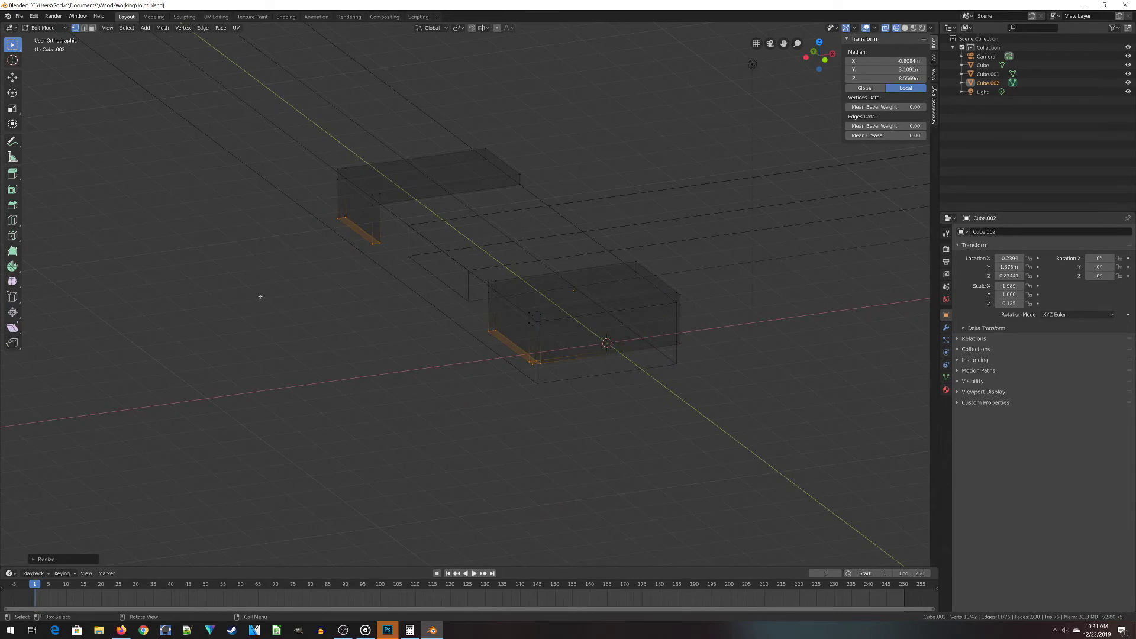
middle_click_drag(260, 297, 327, 293)
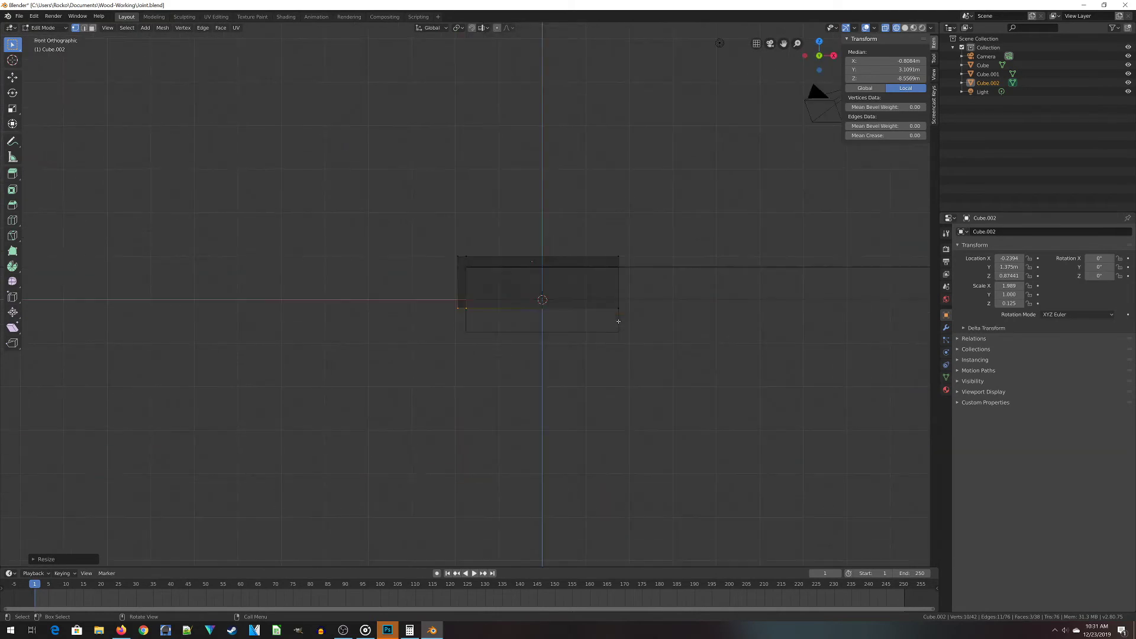
key("KP_3")
scroll(632, 312, "up", 3)
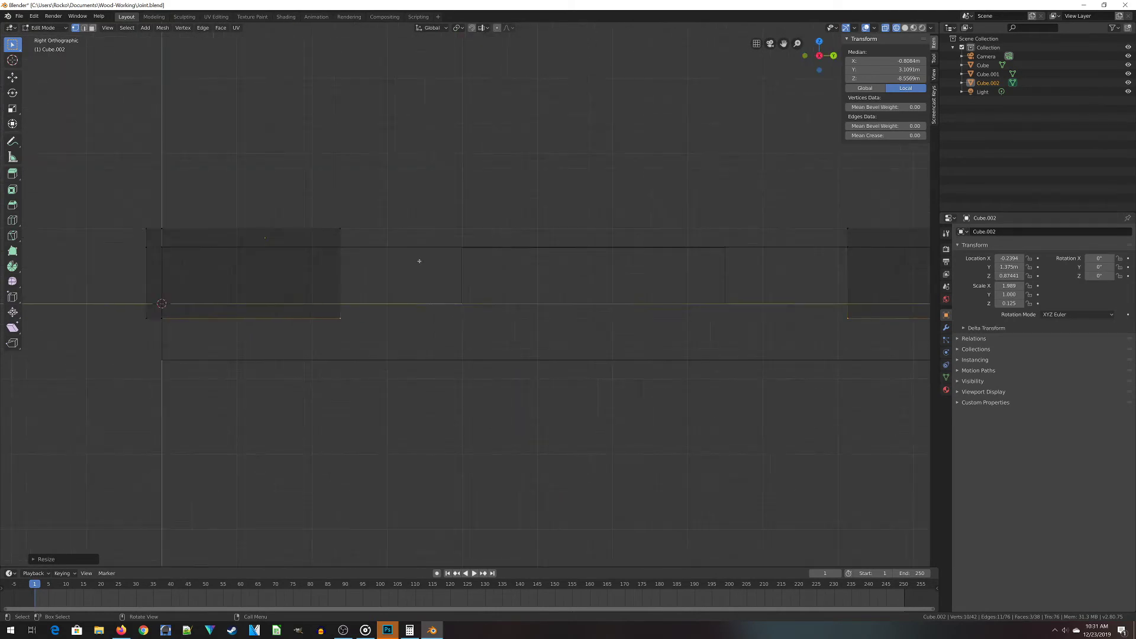
scroll(430, 277, "down", 2)
scroll(827, 317, "down", 1)
middle_click_drag(827, 317, 632, 343, "shift")
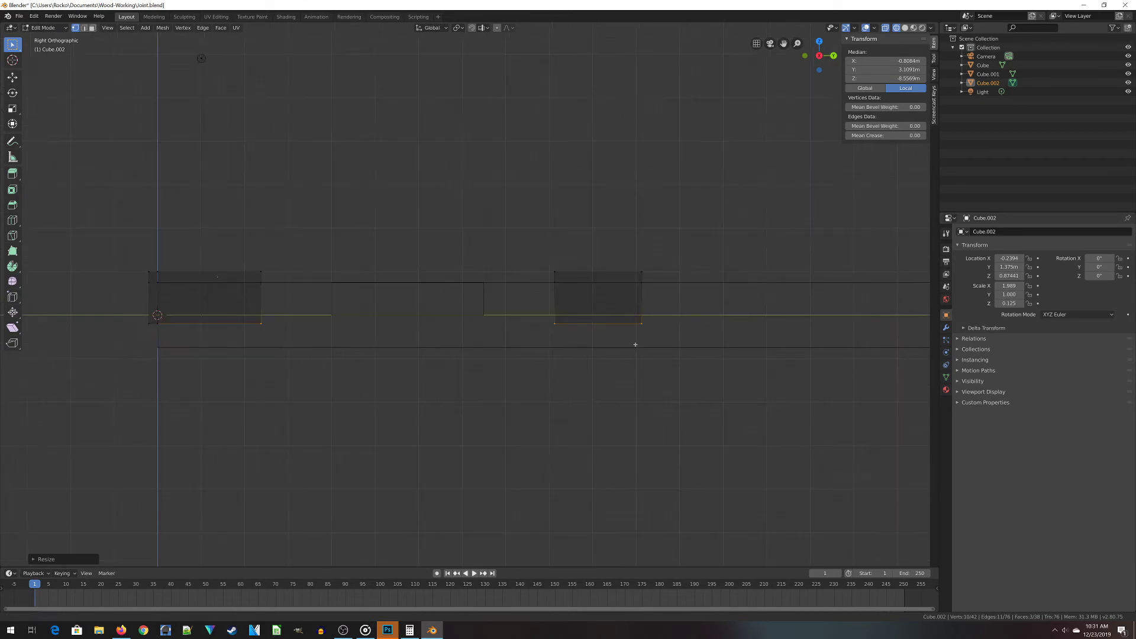
scroll(631, 343, "up", 2)
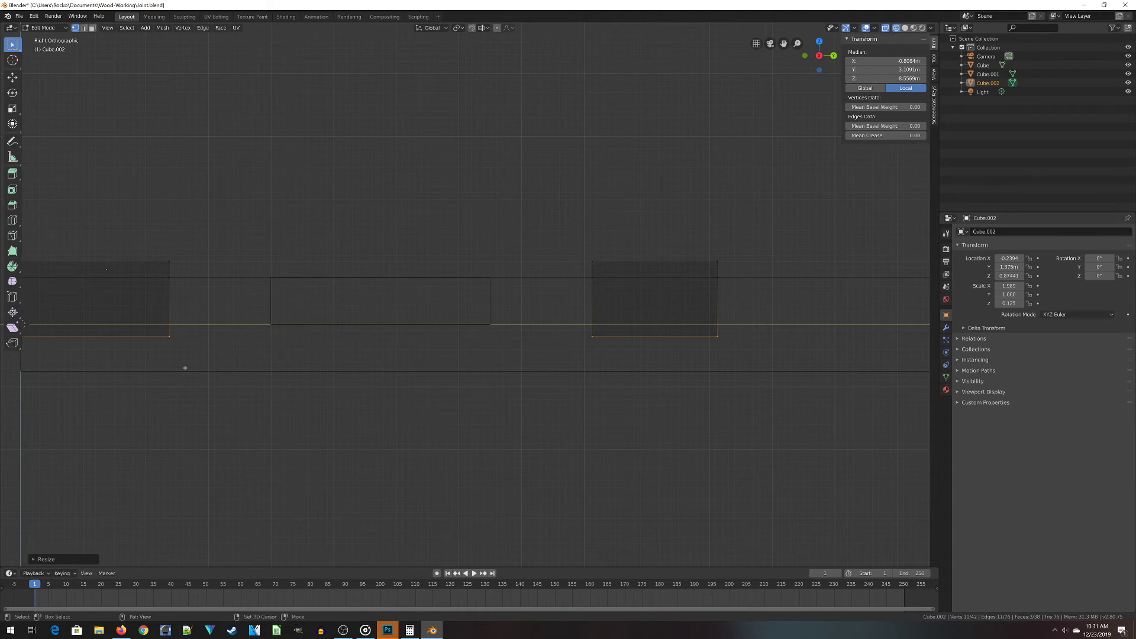
middle_click_drag(183, 371, 253, 381, "shift")
scroll(134, 413, "down", 1)
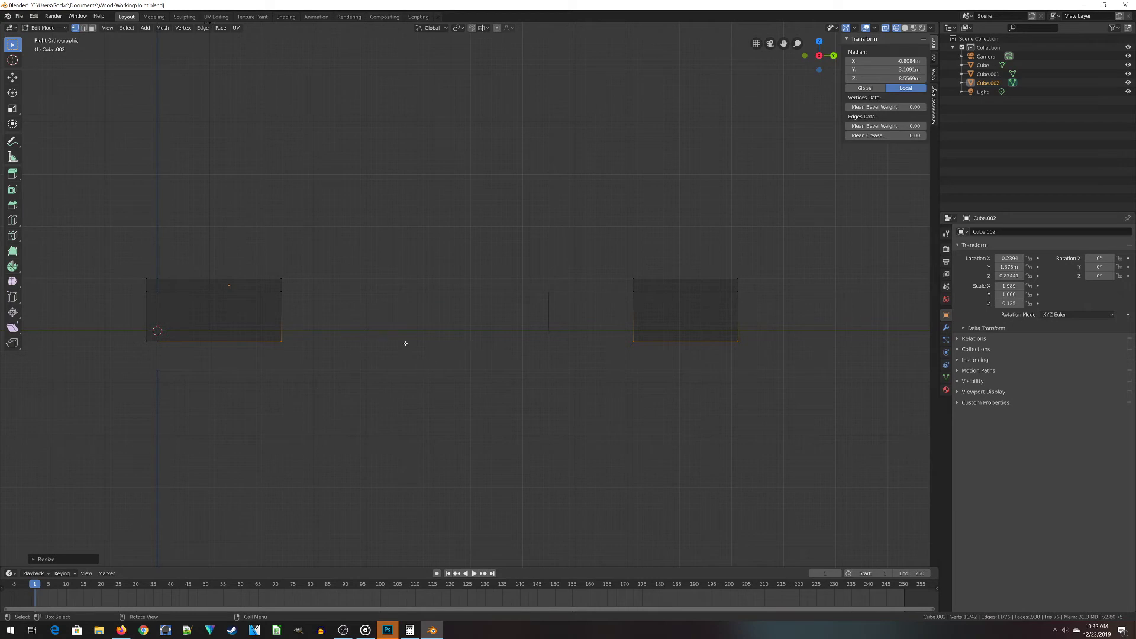
- Extrude the selected underside face downward and reposition it to form the base
scroll(364, 365, "up", 3)
key("e")
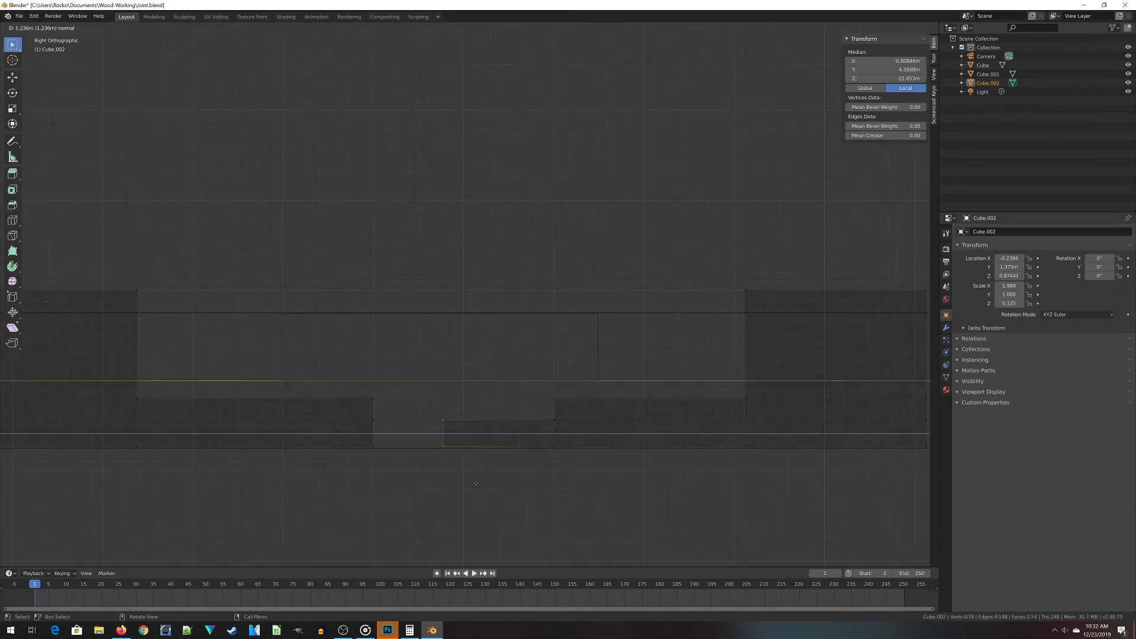
key("Return")
scroll(465, 296, "up", 3)
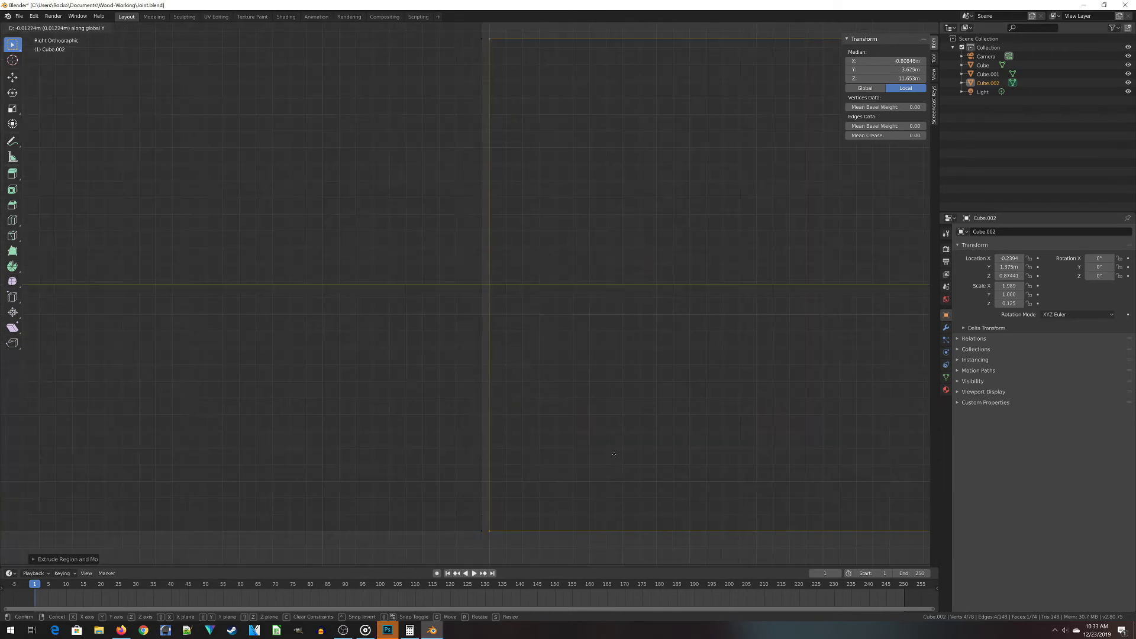
key("g")
left_click(485, 286)
scroll(486, 287, "down", 3)
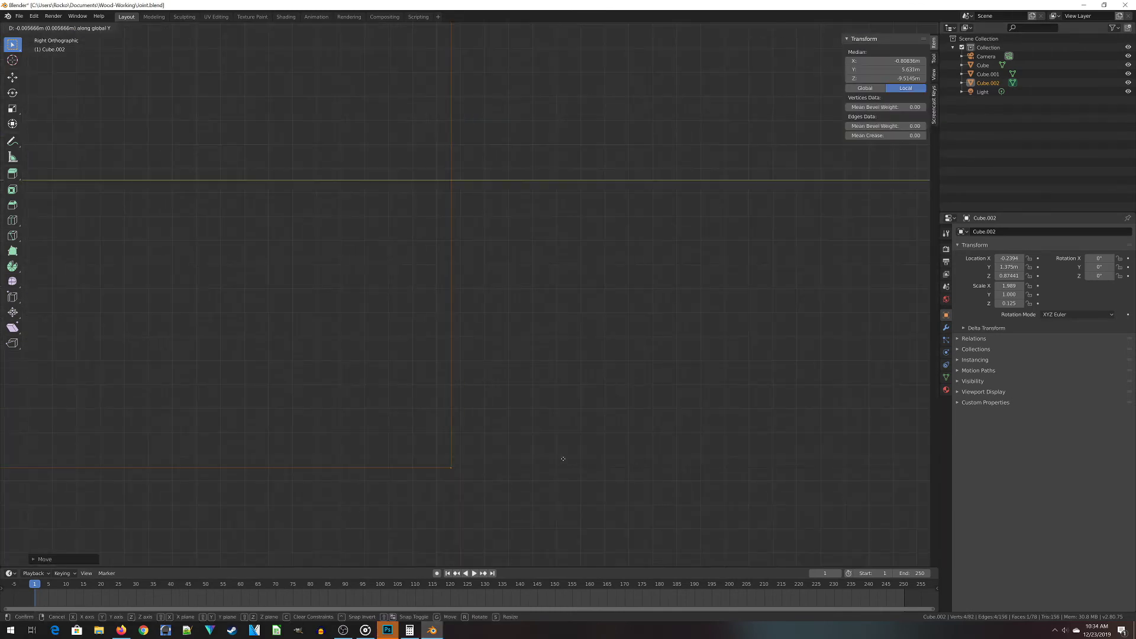
- Undo a second face move and return to Object Mode
key("g")
left_click(390, 361)
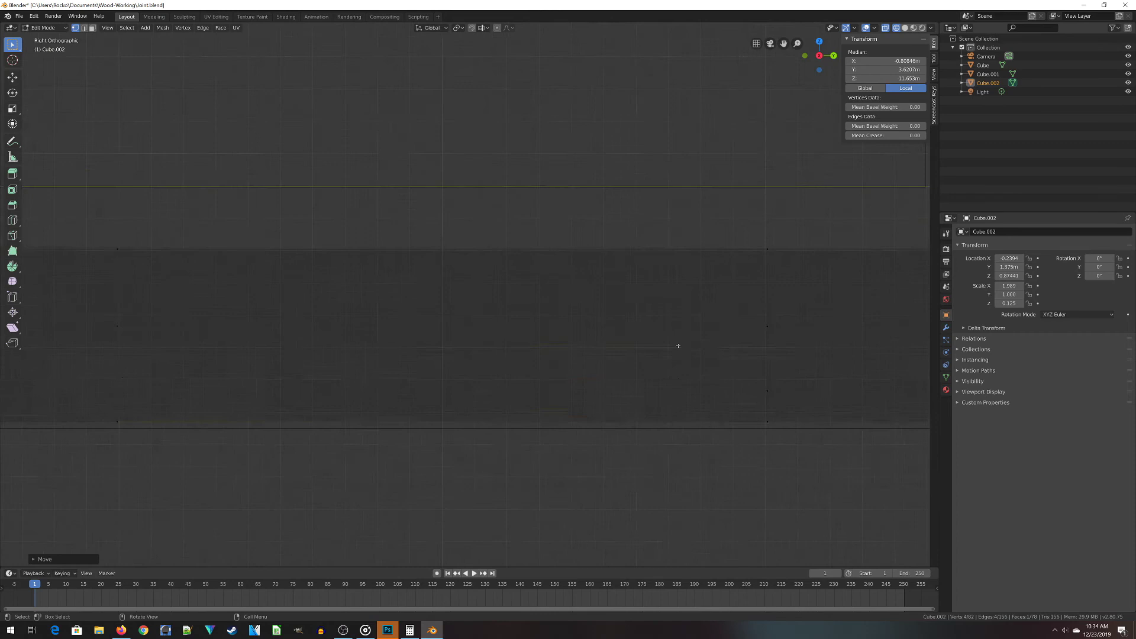
key("ctrl+z")
scroll(403, 337, "up", 2)
scroll(404, 336, "down", 2)
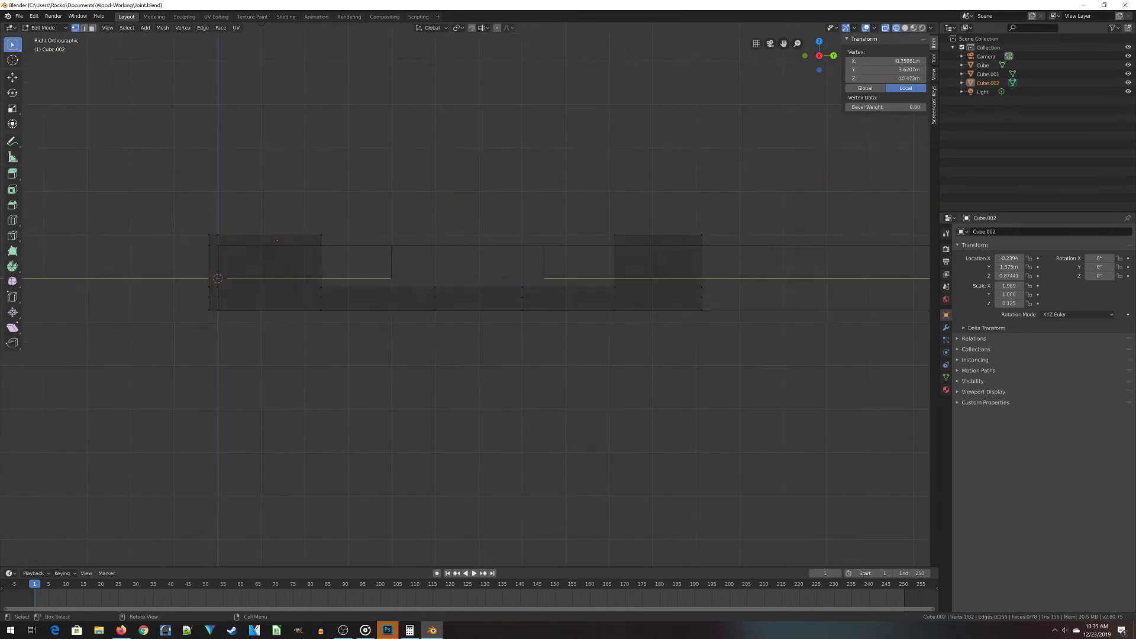
scroll(403, 337, "up", 2)
key("Tab")
- Deselect everything, then select Cube.002 and enter Edit Mode on it
scroll(453, 300, "down", 2)
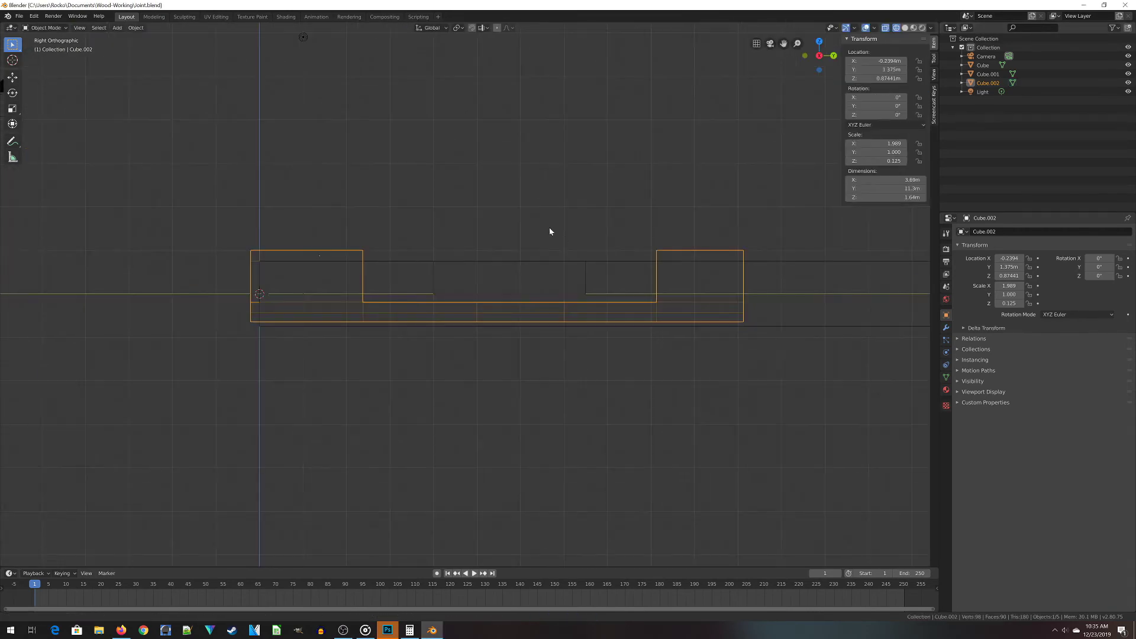
middle_click_drag(550, 233, 517, 228, "shift")
scroll(516, 228, "up", 1)
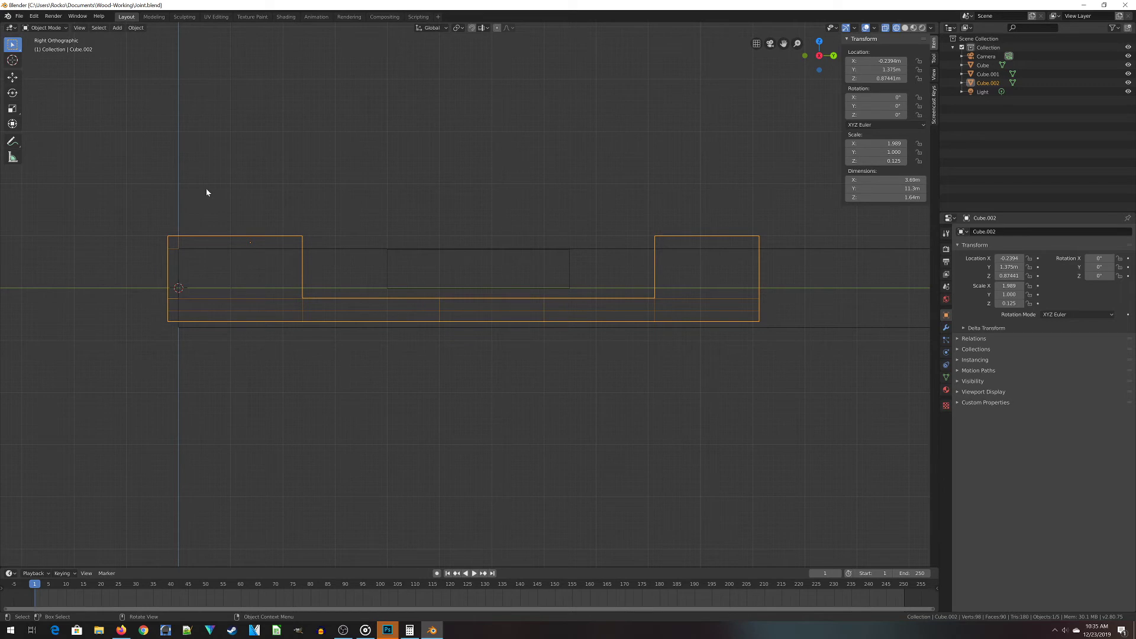
key("alt+Tab")
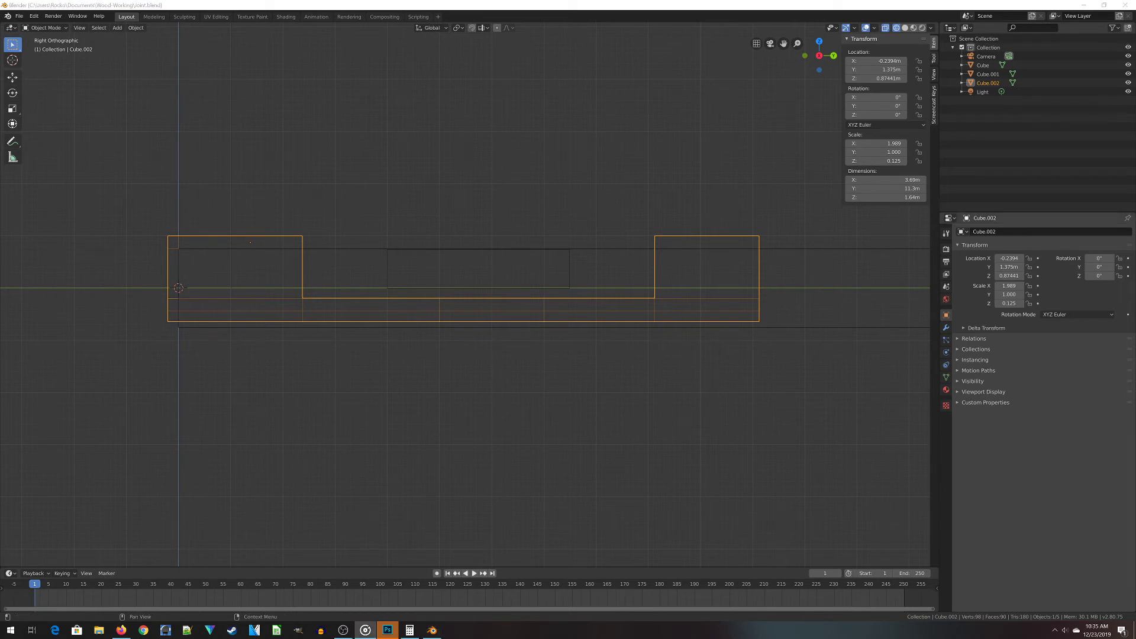
key("alt+Tab")
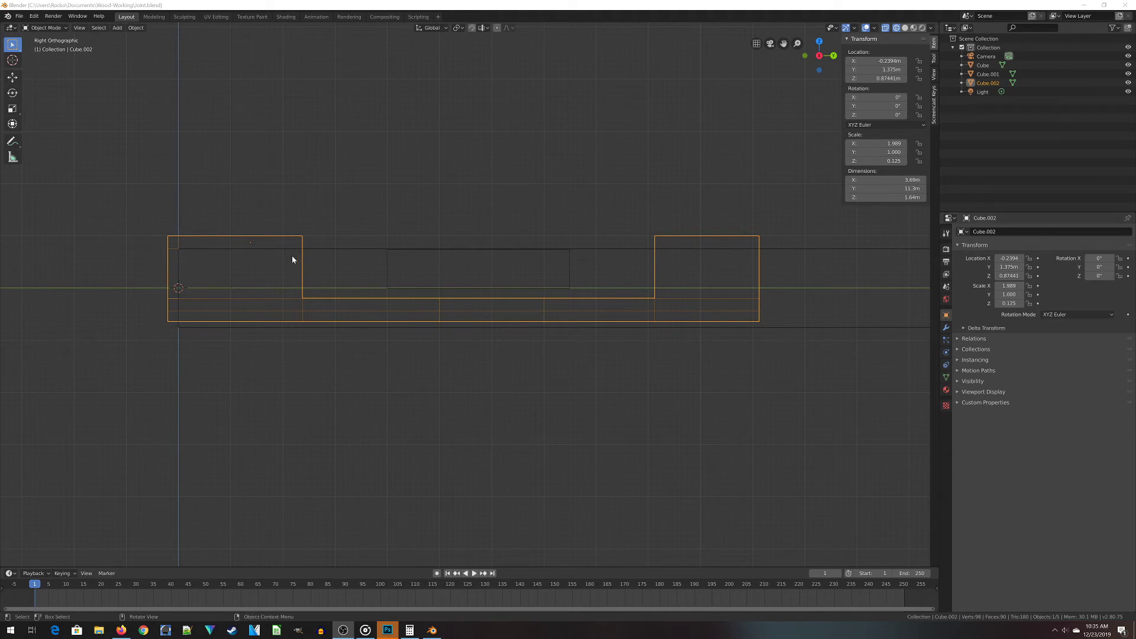
left_click(292, 233)
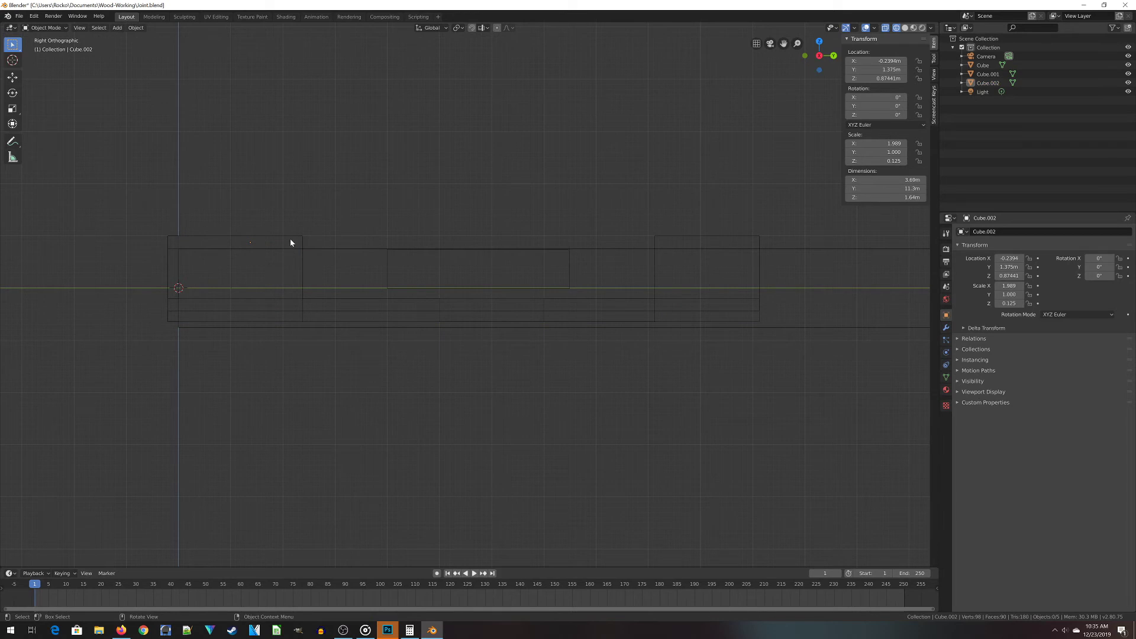
left_click(290, 239)
key("Tab")
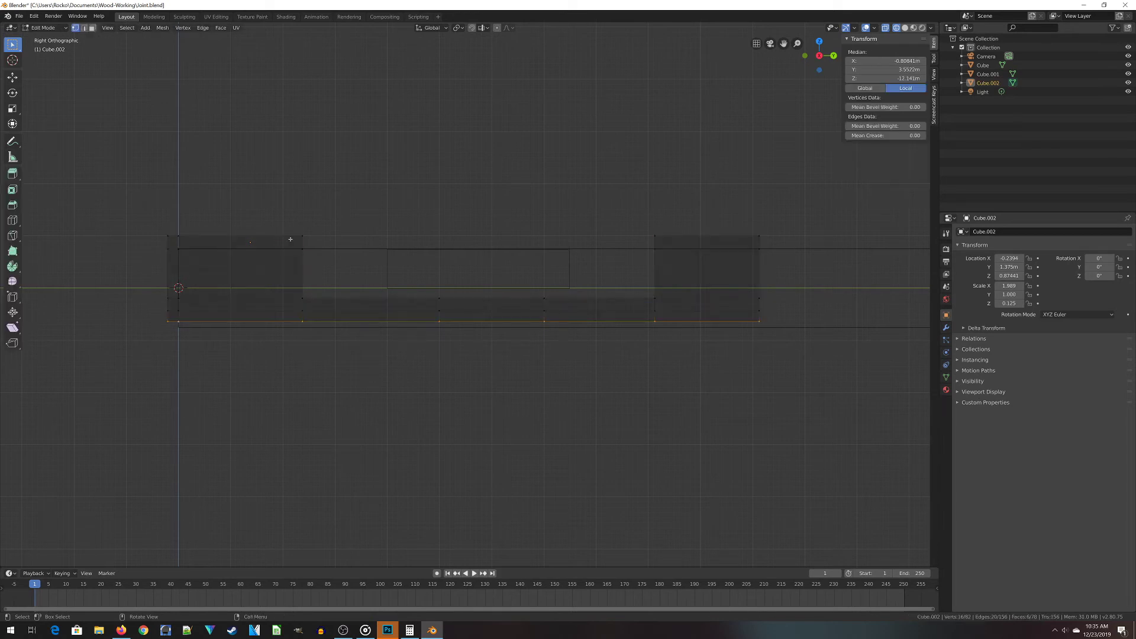
- Select the left interlocking part as linked geometry, raise it along Z, then undo the lift
left_click(304, 233)
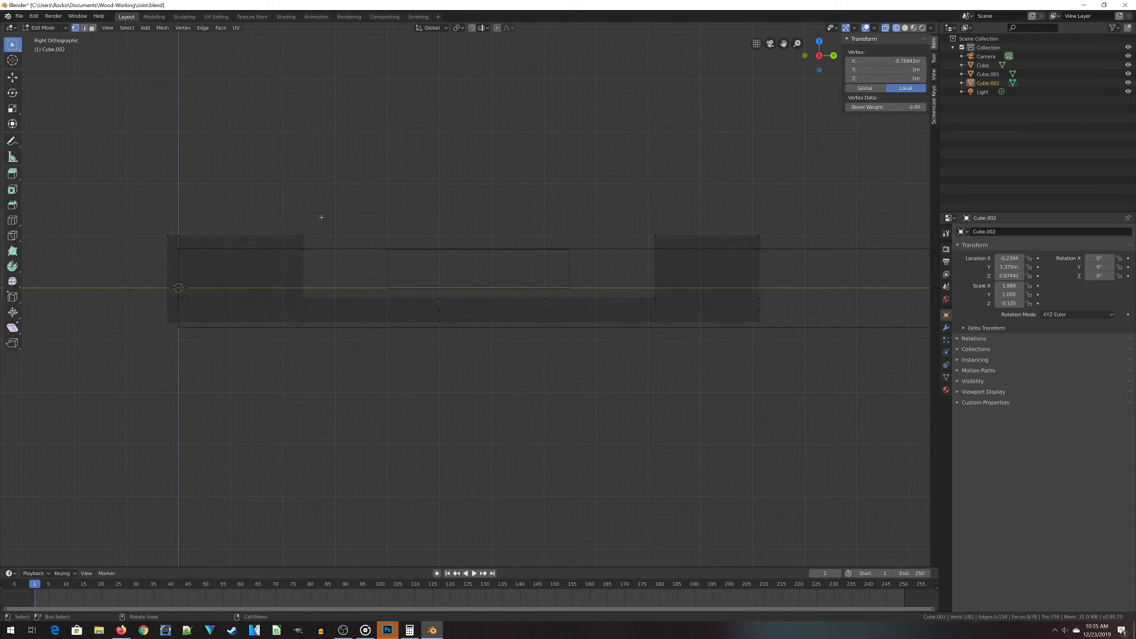
left_click(302, 235)
key("ctrl+l")
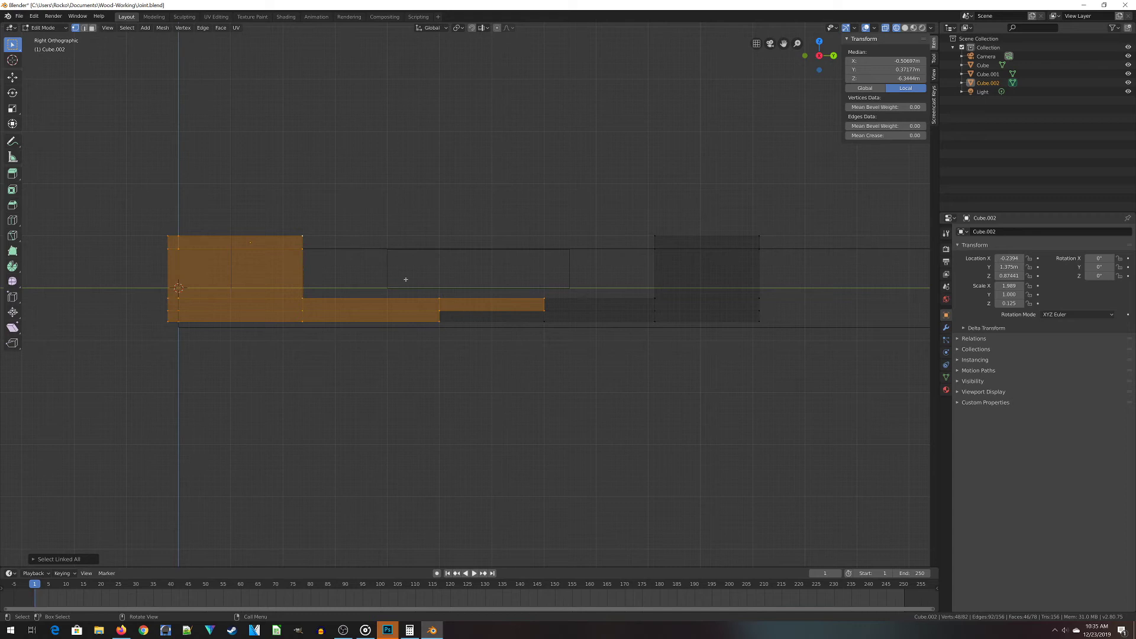
key("g")
key("z")
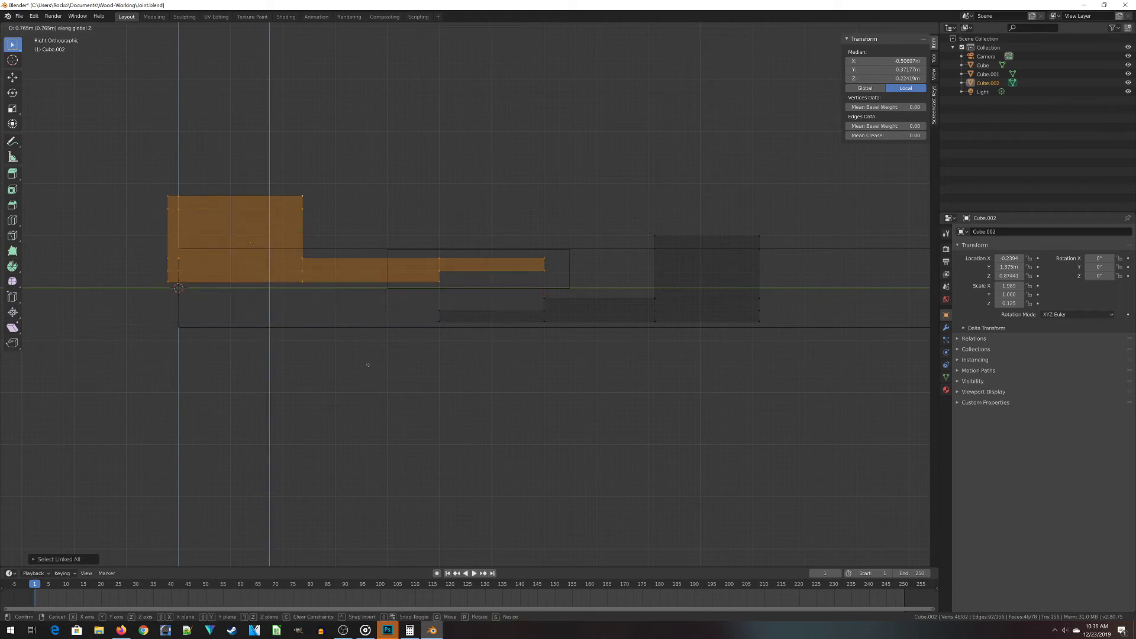
left_click(367, 377)
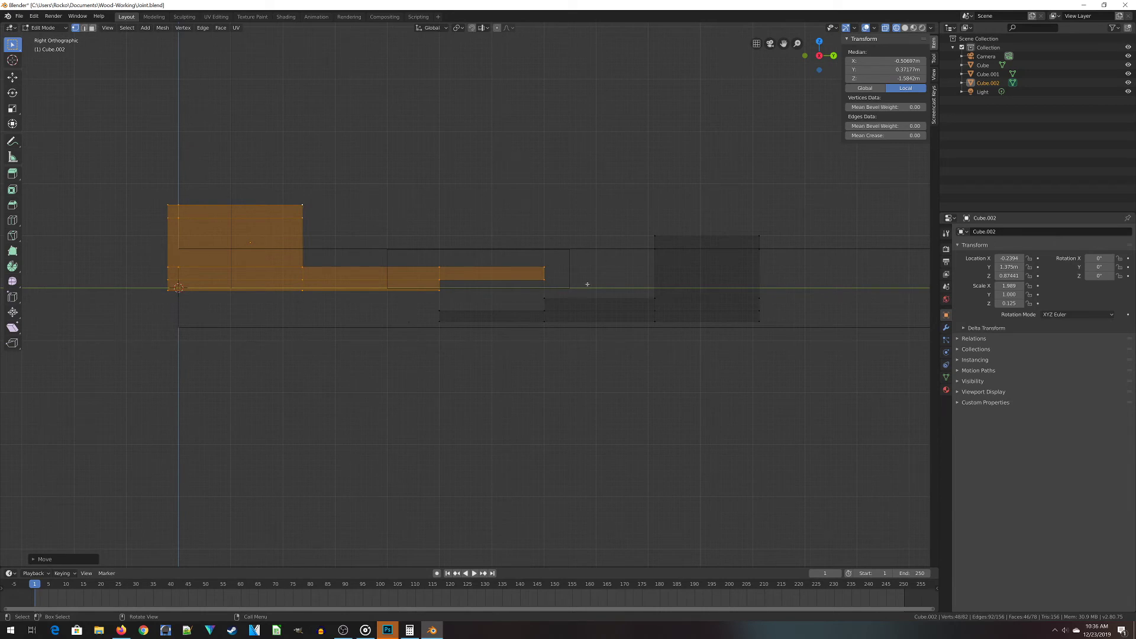
key("ctrl+z")
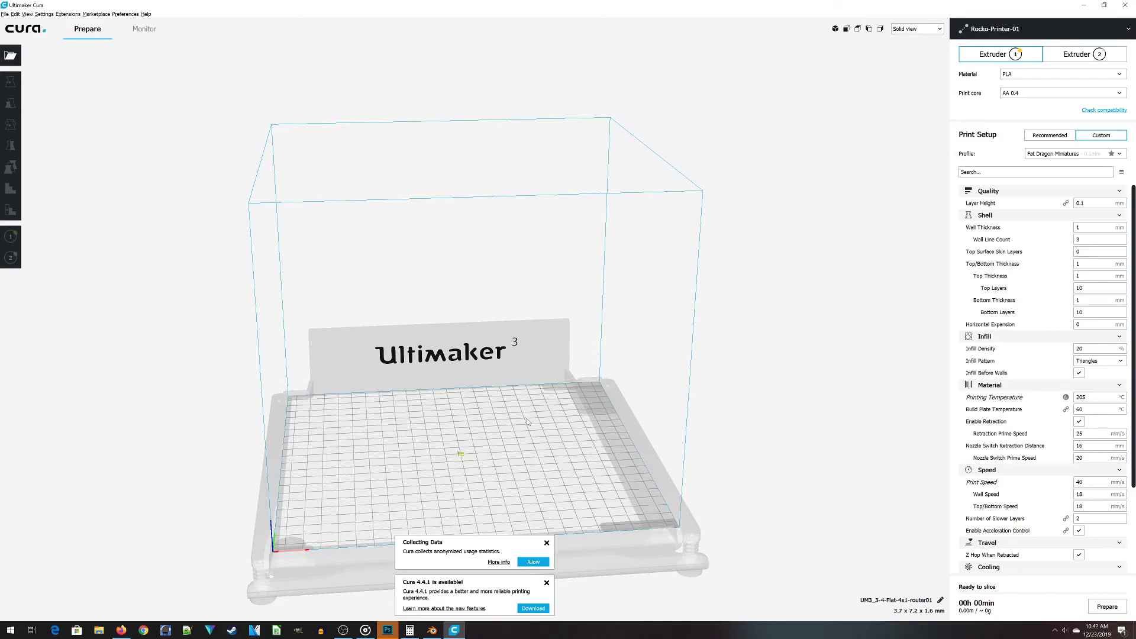
right_click_drag(538, 481, 243, 540)
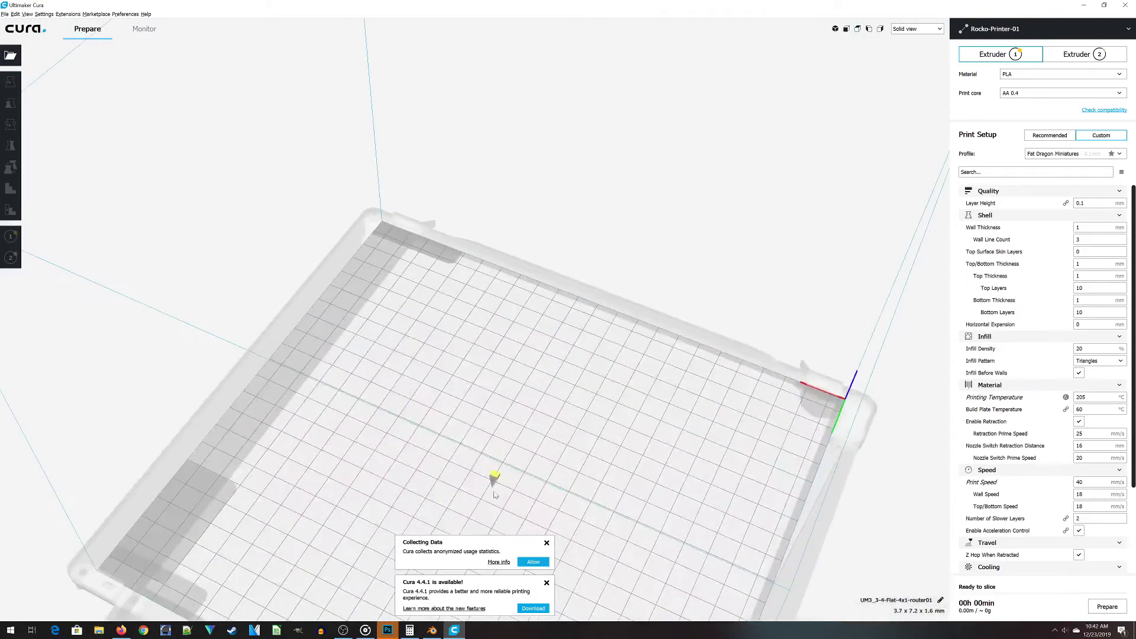
- Orbit and zoom the Cura view until the tiny 3.7 × 7.2 × 1.6 mm jig is visible
right_click_drag(495, 494, 559, 479)
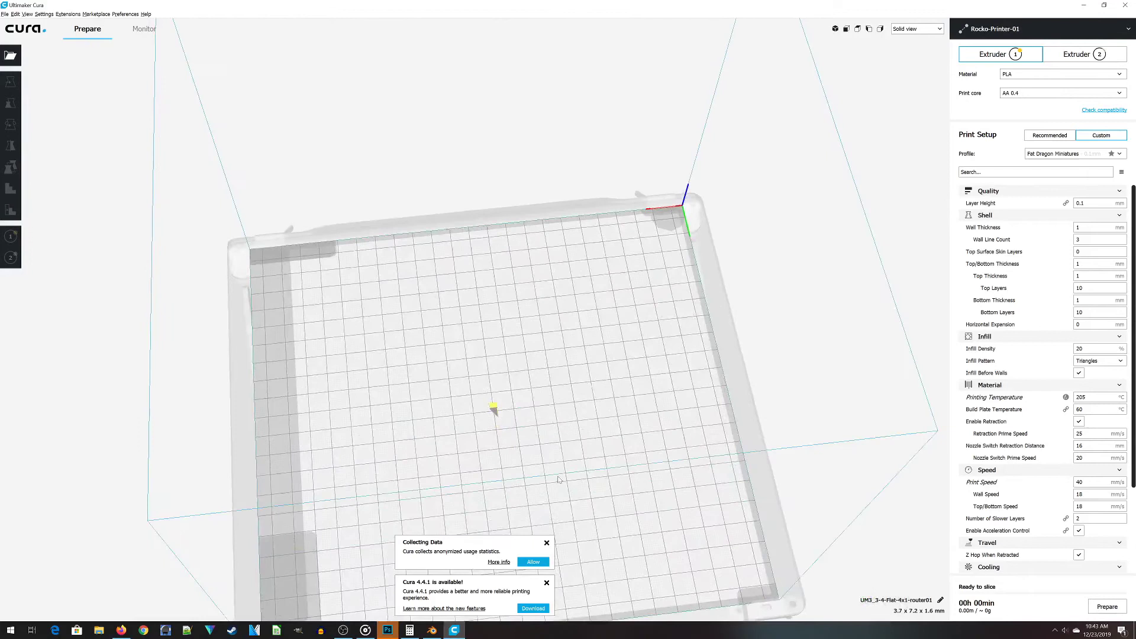
scroll(558, 480, "up", 3)
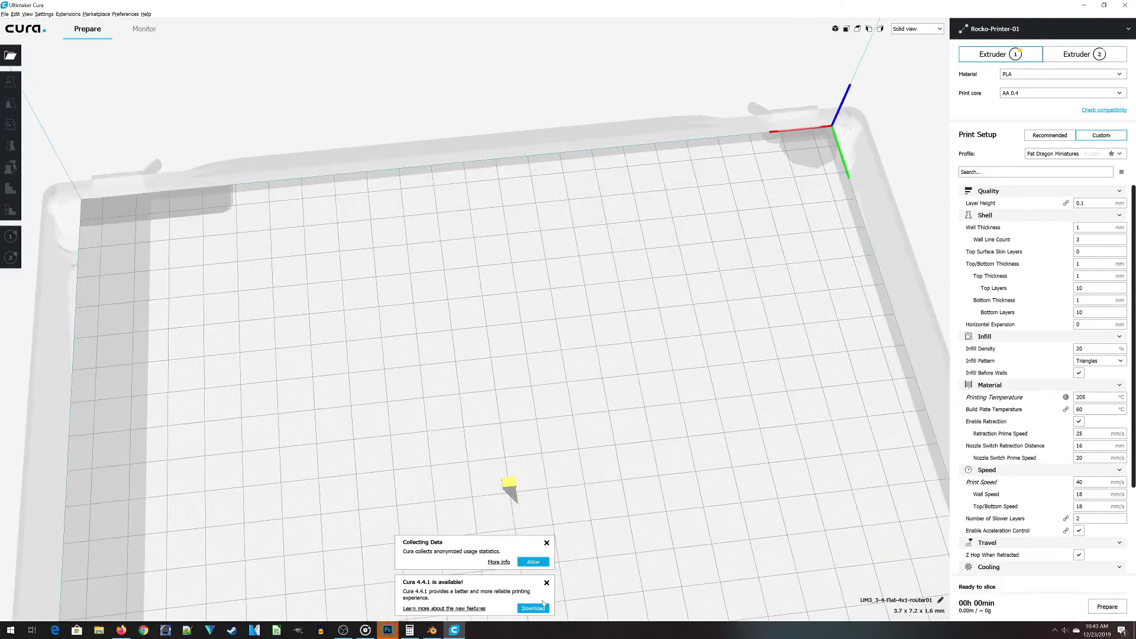
scroll(633, 560, "down", 10)
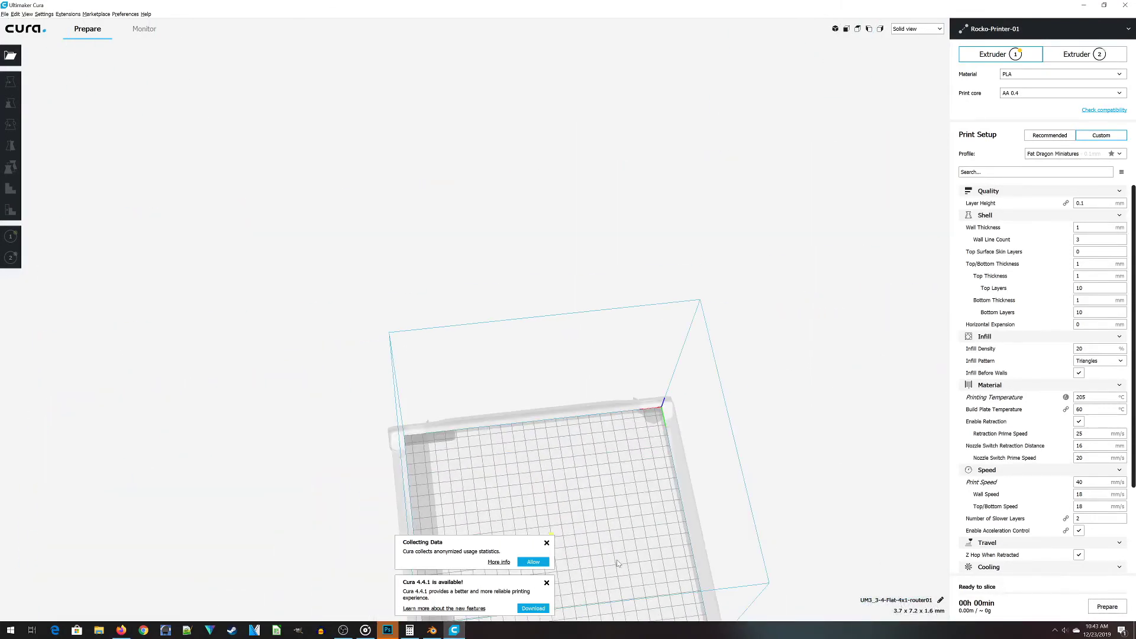
right_click_drag(619, 563, 615, 594)
scroll(740, 597, "up", 6)
right_click_drag(753, 600, 642, 294)
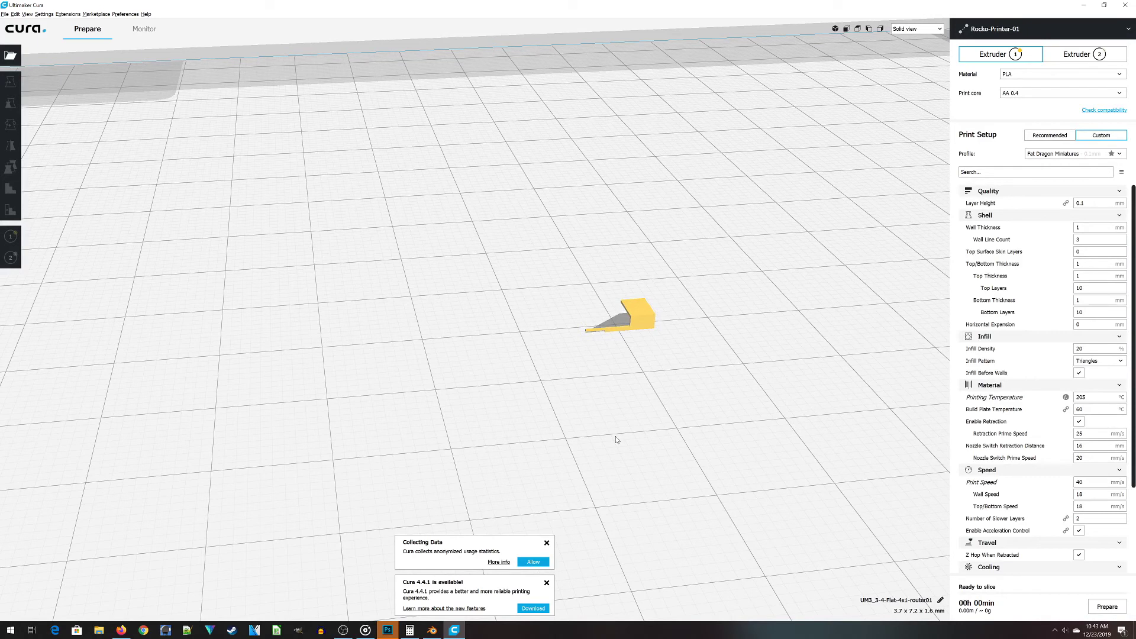
- Select the jig and scale it uniformly to 2540%, making it 93.8 × 183.1 × 41.7 mm
left_click(648, 323)
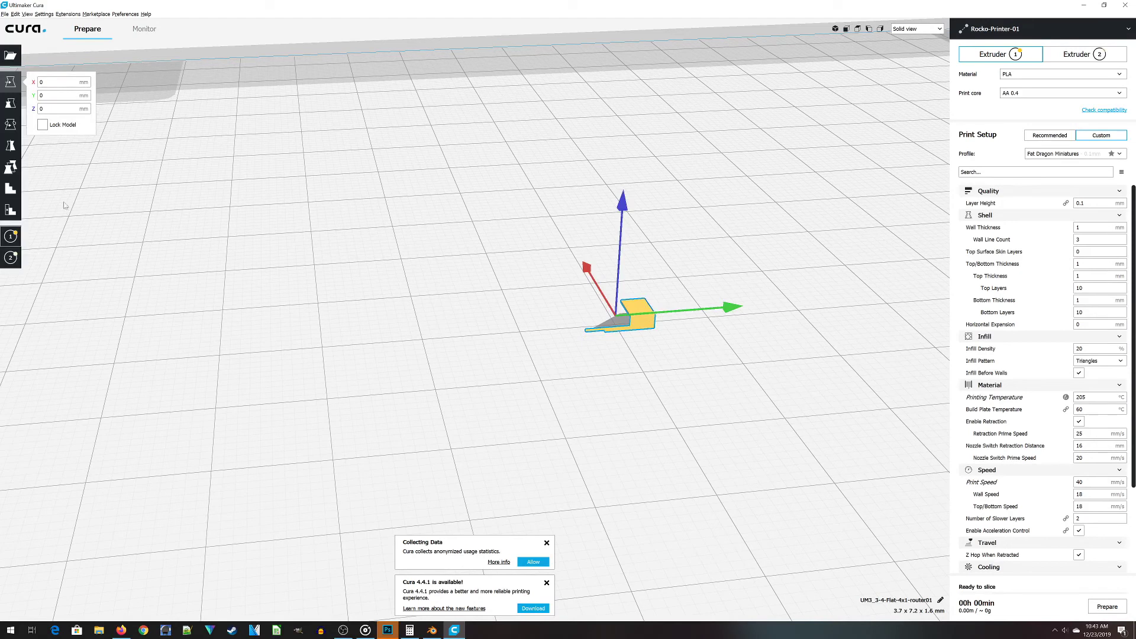
left_click(10, 104)
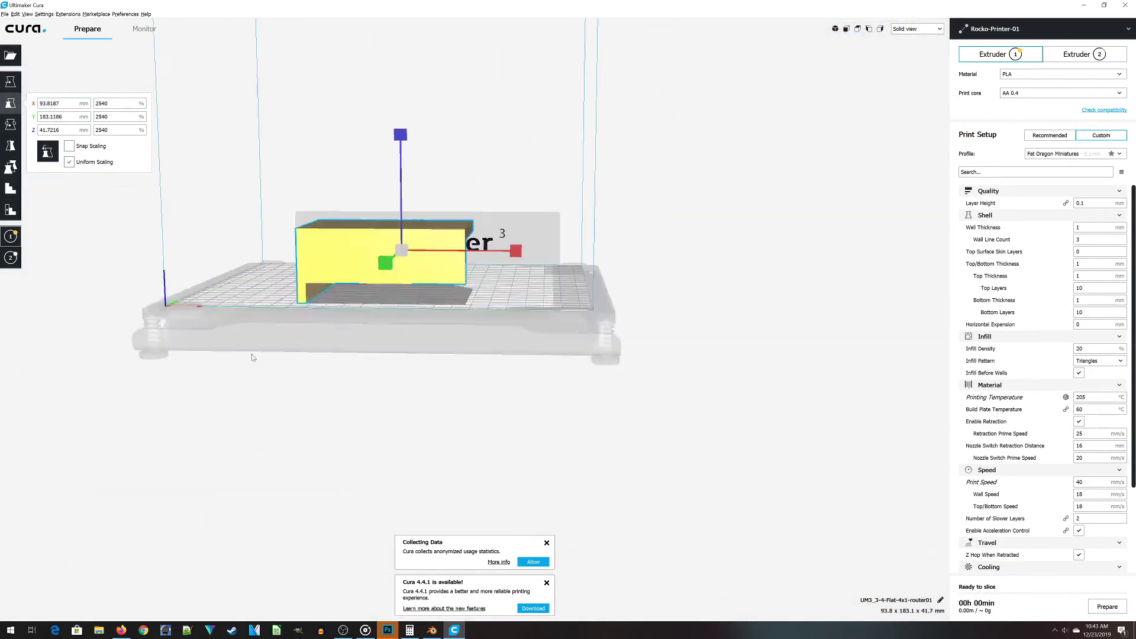
right_click_drag(252, 358, 889, 120)
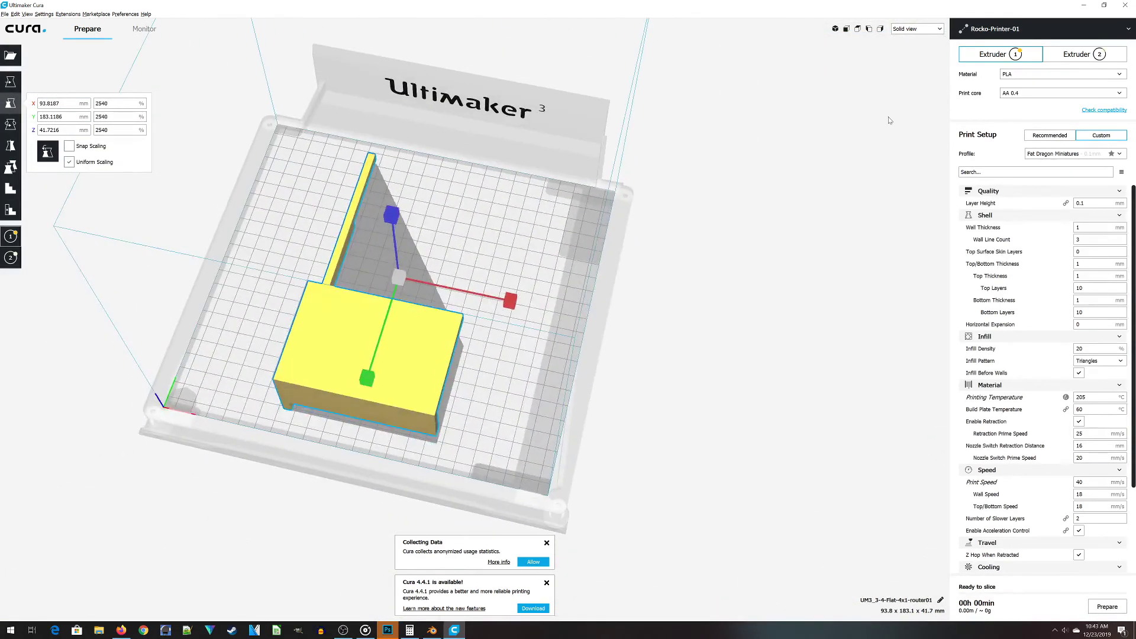
right_click_drag(403, 464, 332, 381)
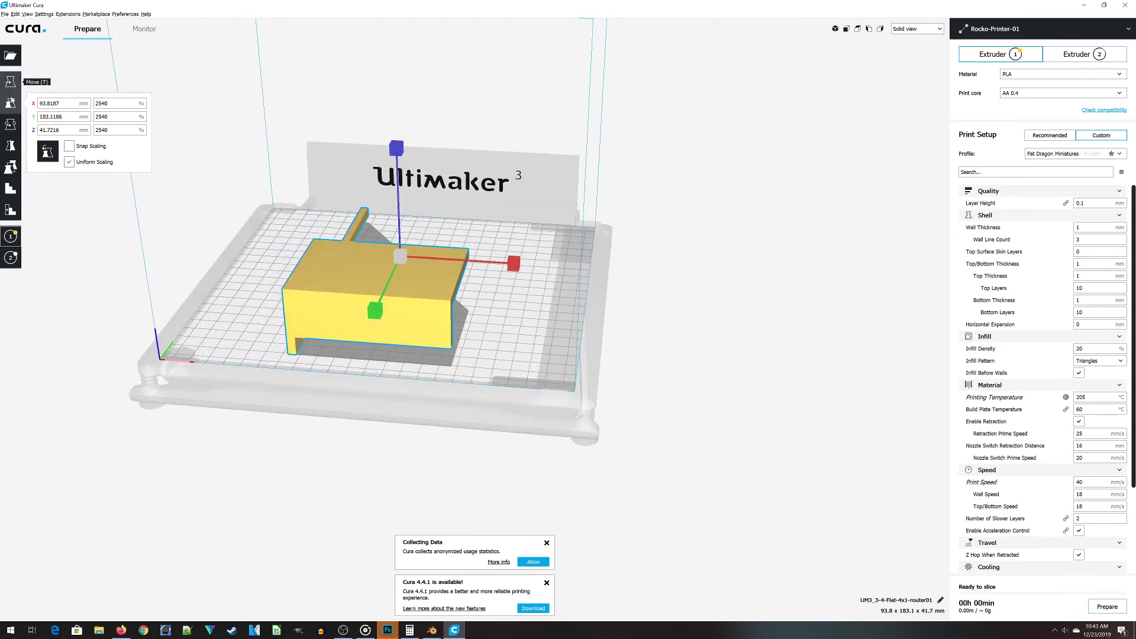
- Rotate the jig 90° to stand upright at 41.7 × 183.1 × 93.8 mm
left_click(11, 123)
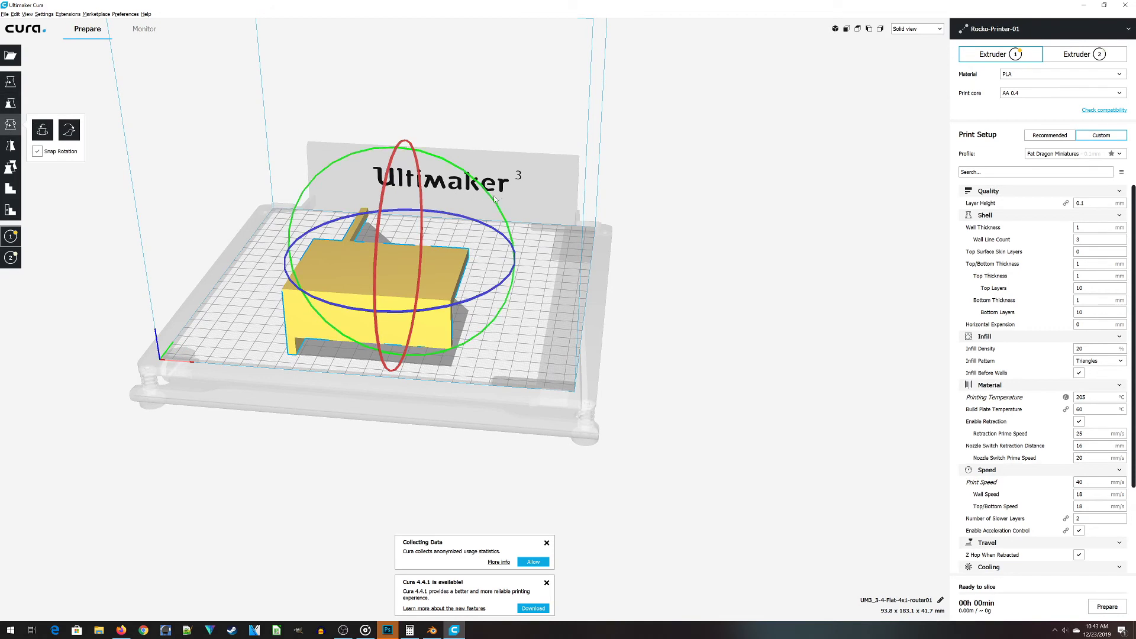
left_click_drag(506, 200, 123, 156)
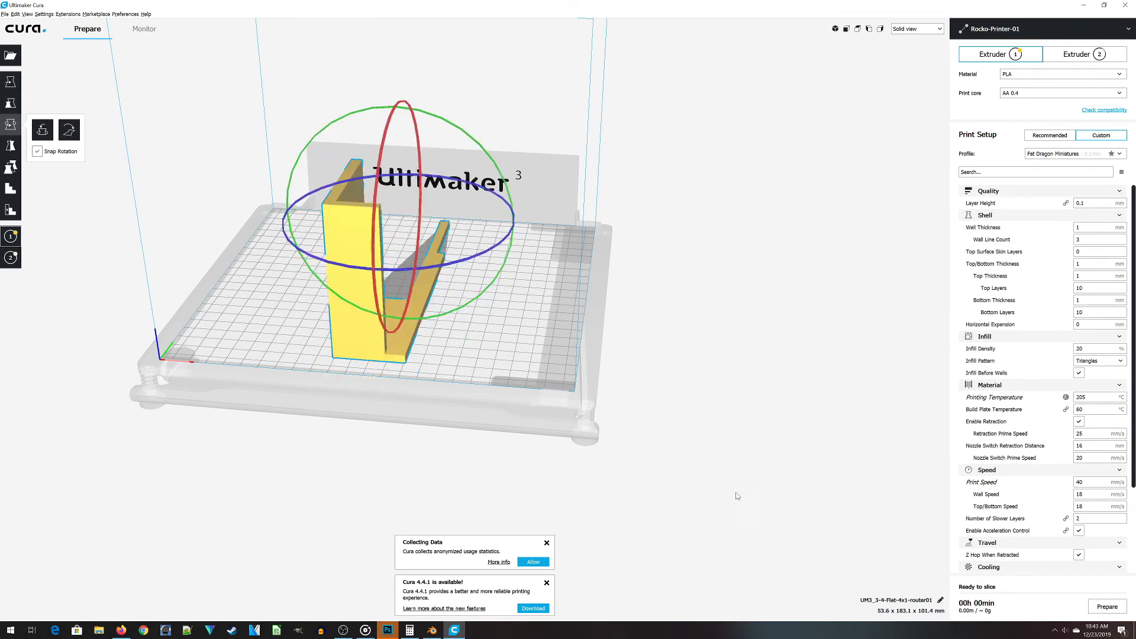
right_click_drag(178, 355, 359, 395)
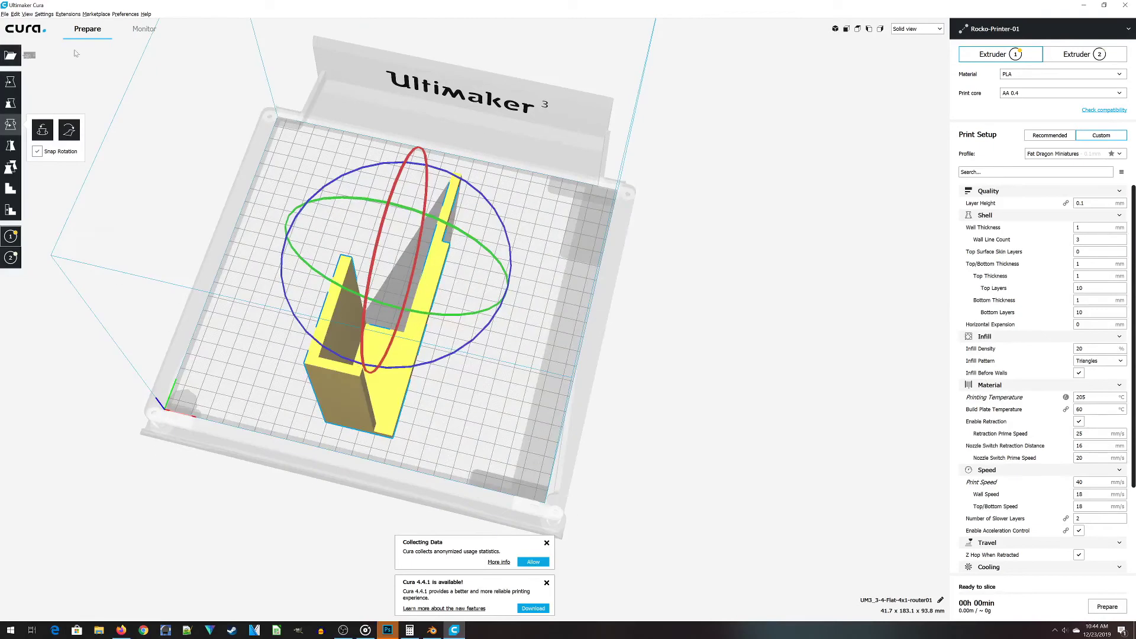
left_click(11, 81)
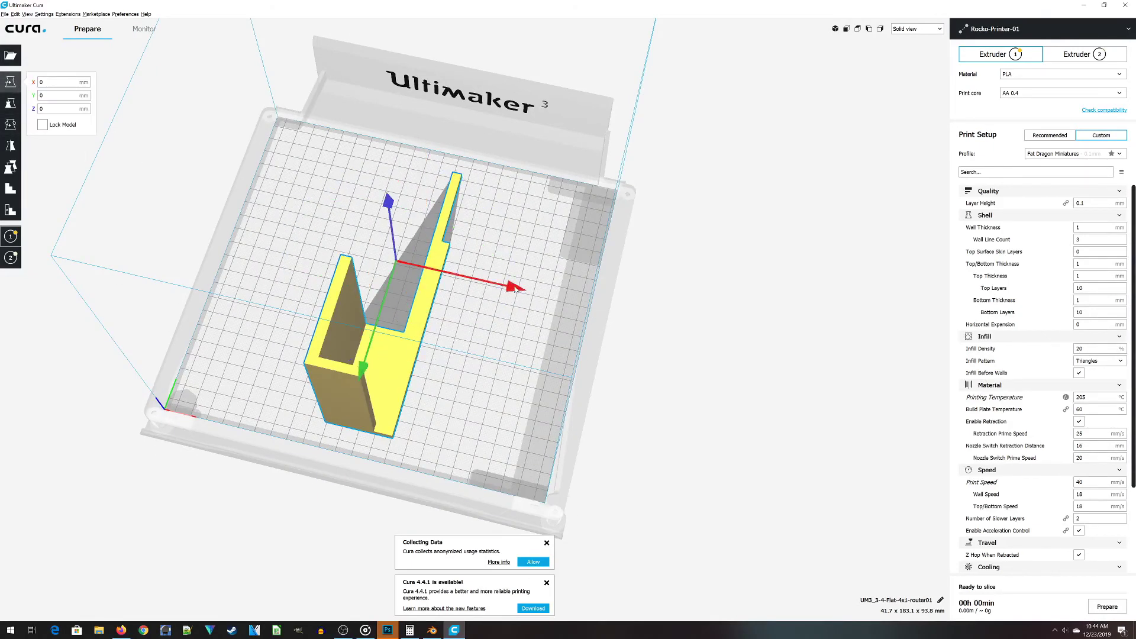